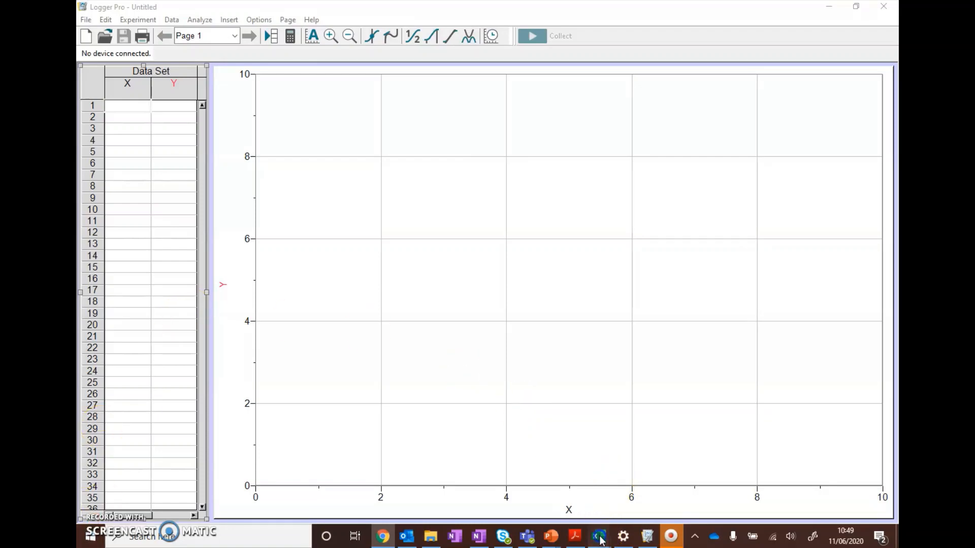
Step: Switch to the Excel workbook containing the mass, average time squared and uncertainty table
mouse_move(599, 537)
left_click(659, 500)
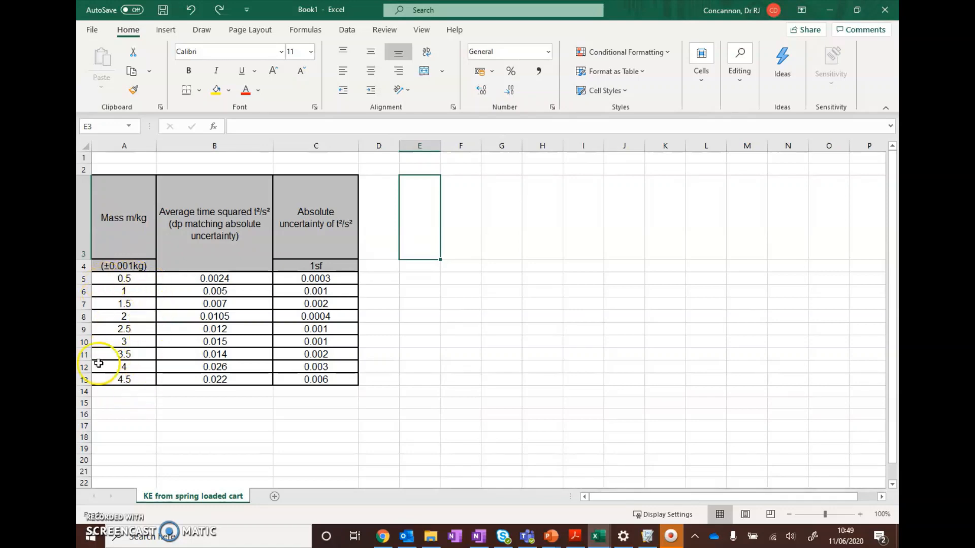
Step: Try to rewrite the first mass in cell A5 as 0.50 by adding a trailing zero to its value
left_click(142, 278)
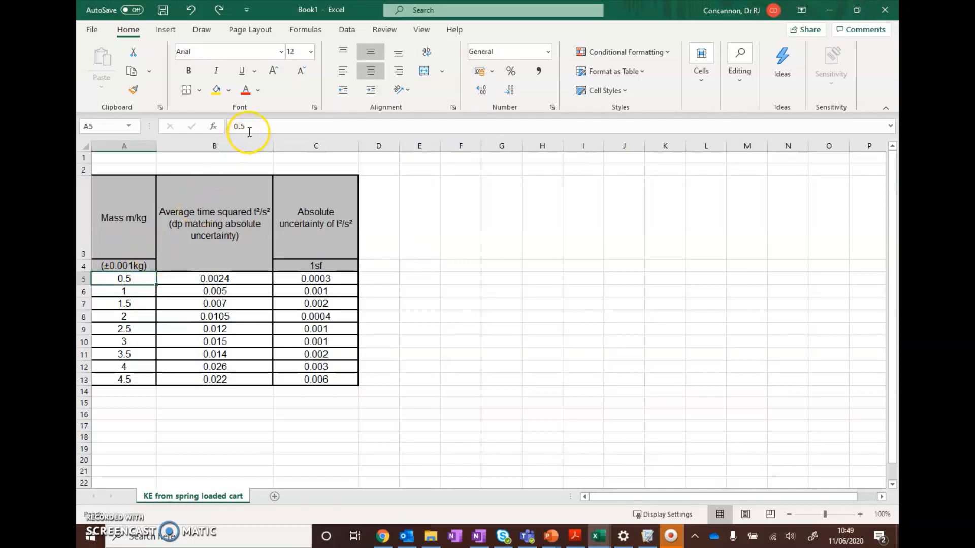
left_click(251, 128)
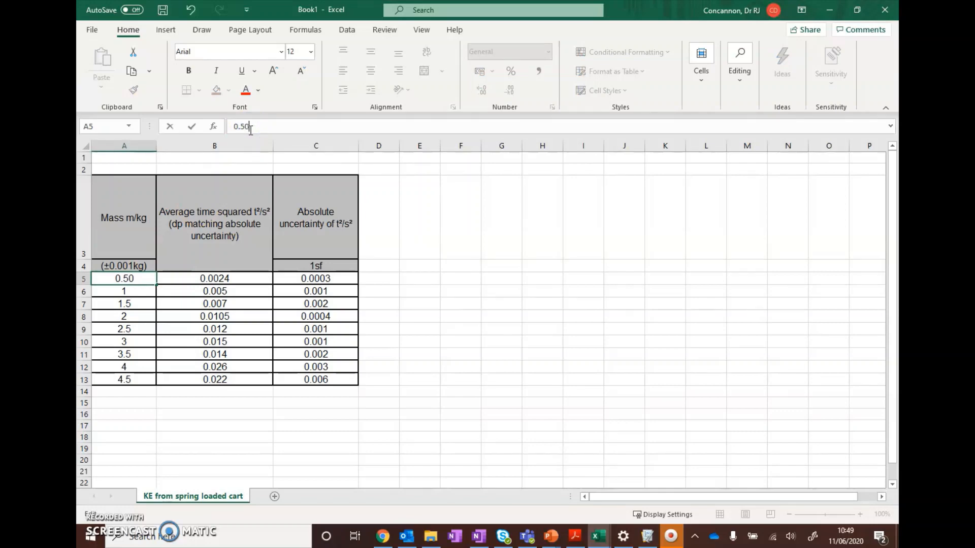
type("0")
key("Return")
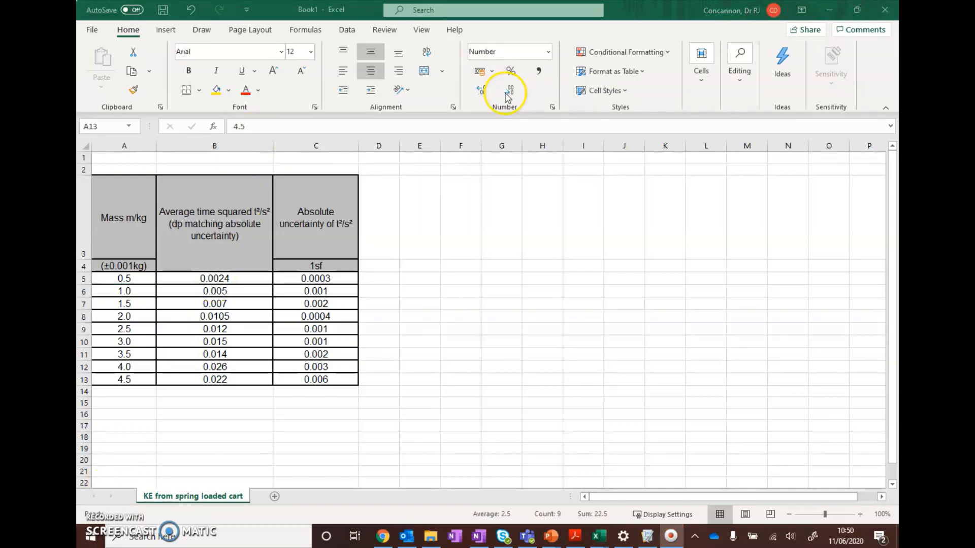
Step: Format the mass values in A5:A13 to three decimal places
left_click(509, 93)
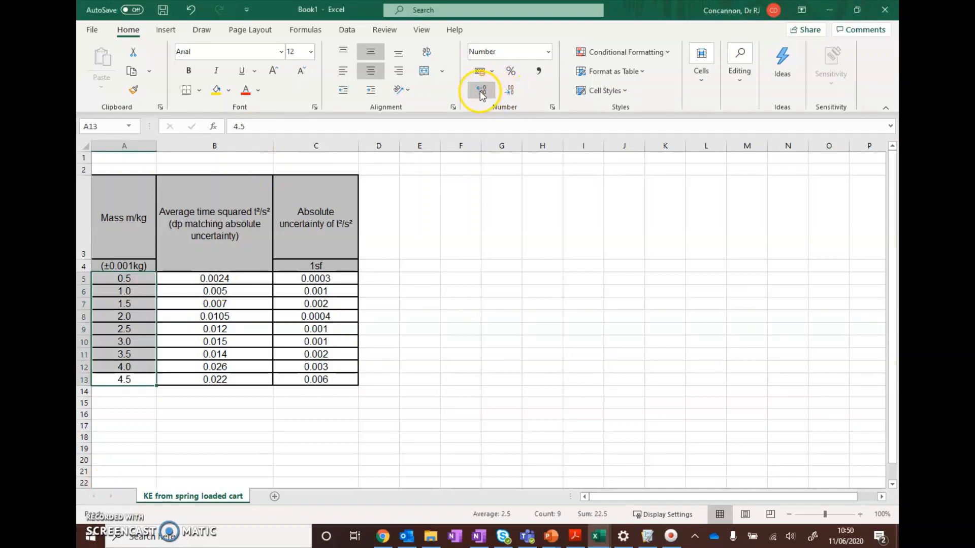
left_click(508, 94)
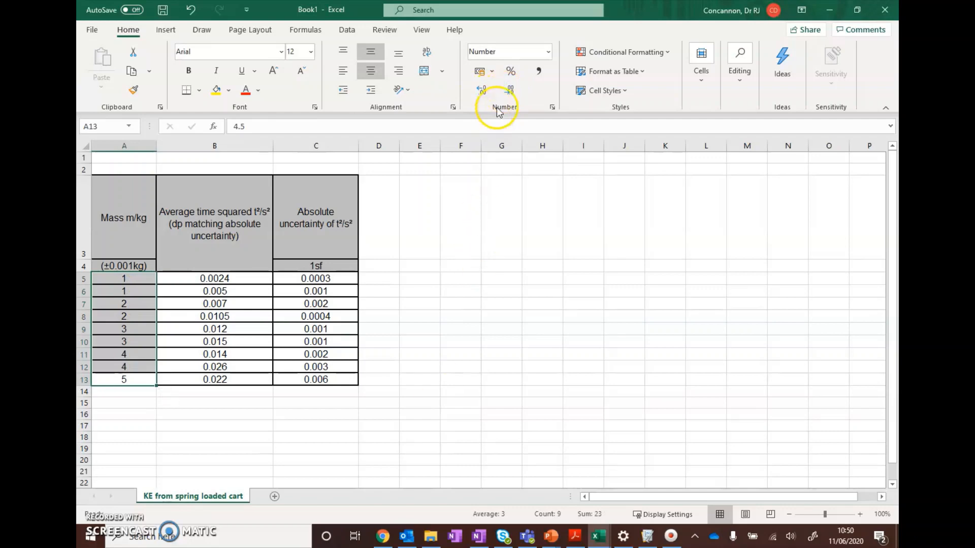
left_click(482, 92)
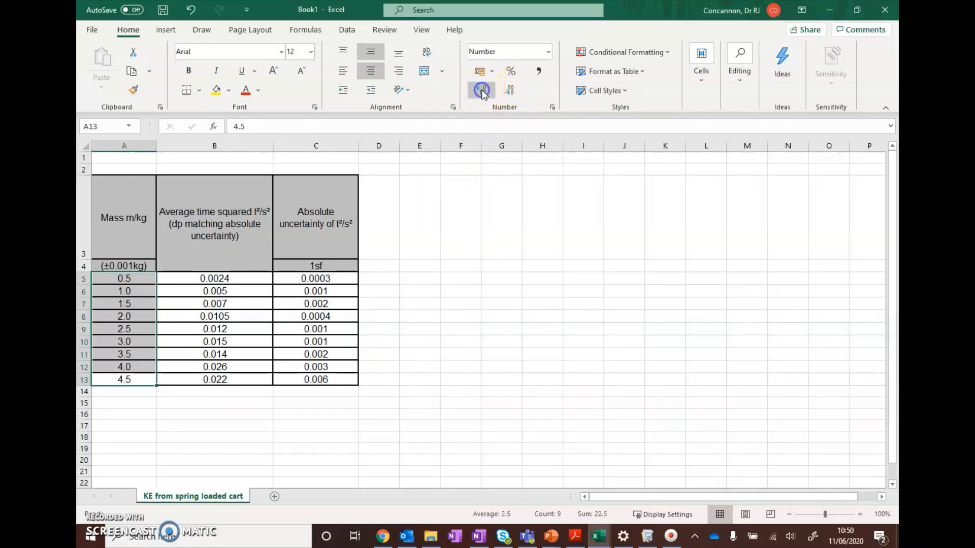
left_click(481, 91)
left_click(482, 91)
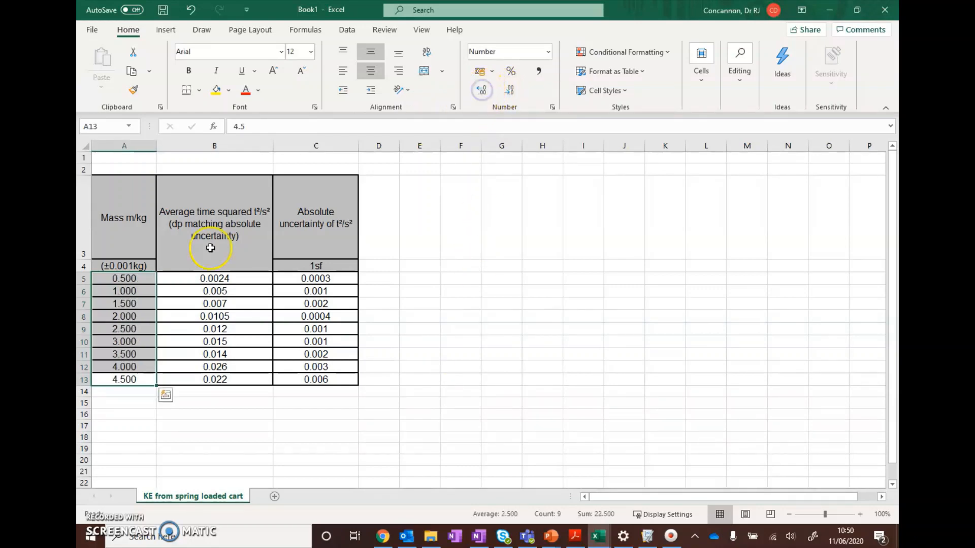
left_click(152, 426)
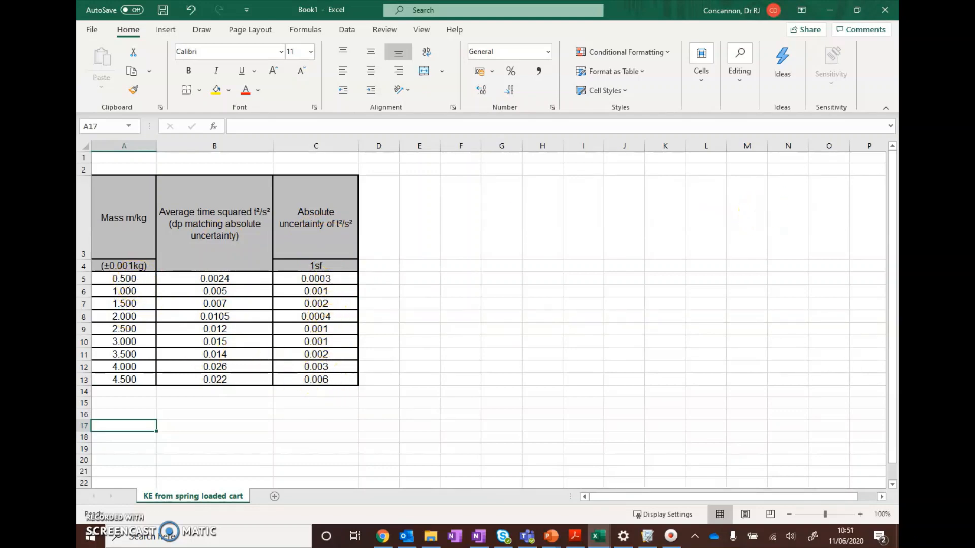
Step: Shrink the Excel window to fit the three-column table and place it over the Logger Pro graph, leaving the data table uncovered
left_click(857, 10)
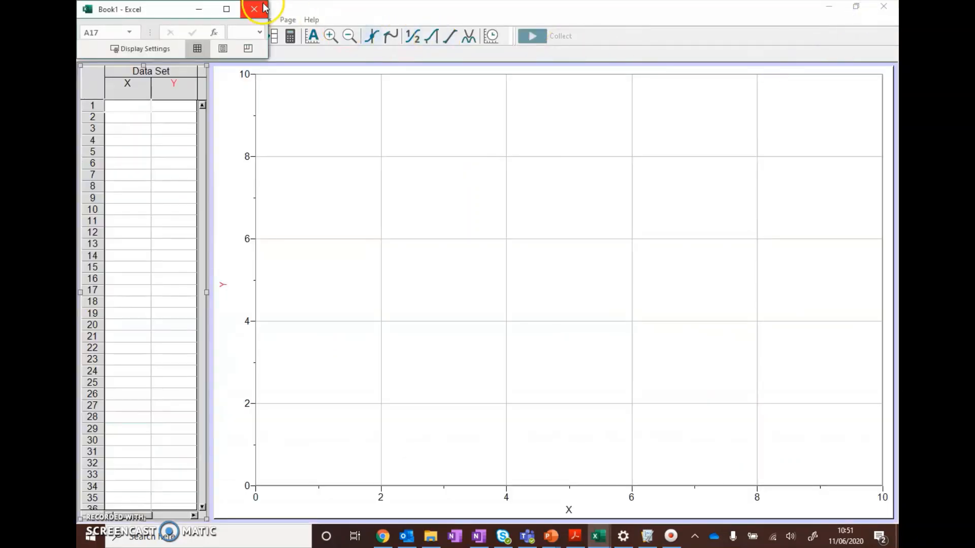
left_click_drag(267, 62, 386, 503)
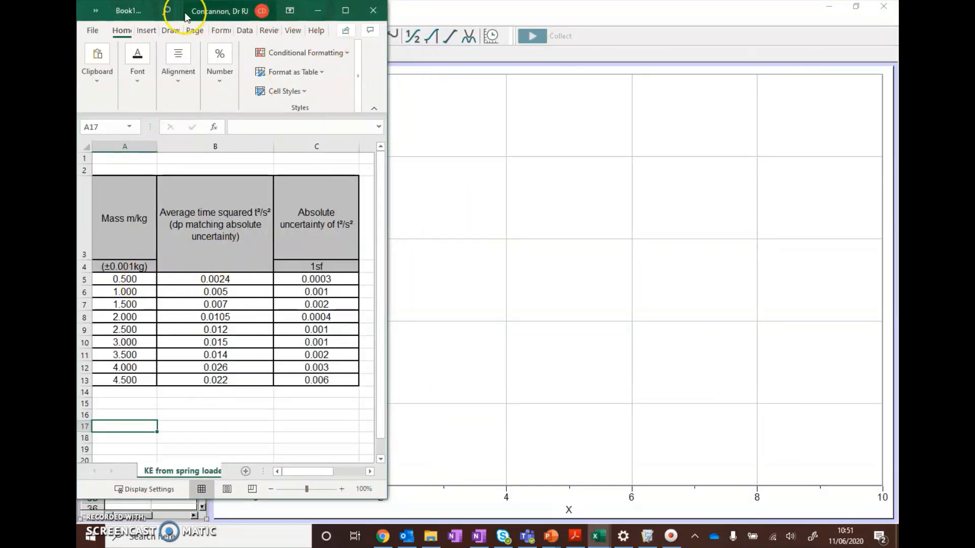
left_click_drag(174, 6, 581, 15)
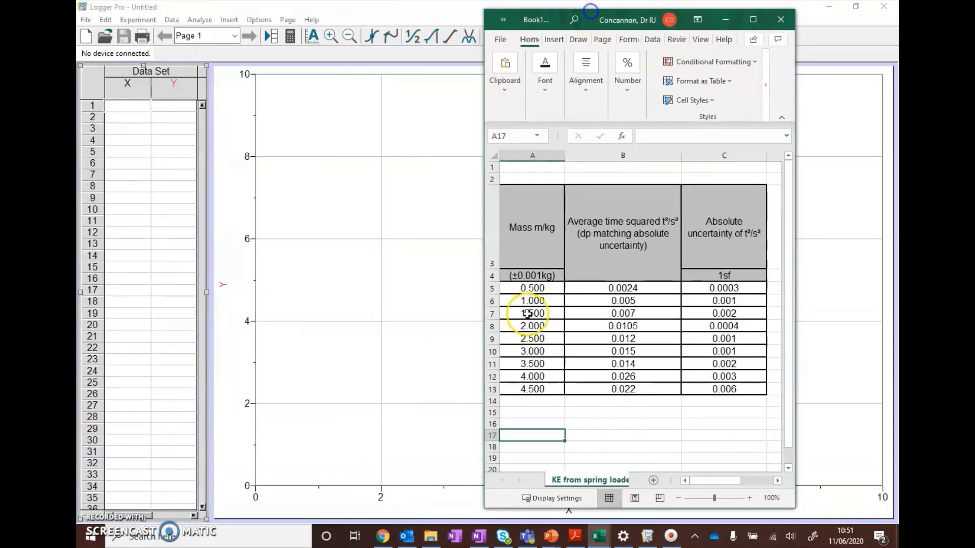
Step: Copy the mass values from A5:A13 in Excel and paste them into Logger Pro's X column from row 1
left_click_drag(520, 287, 533, 386)
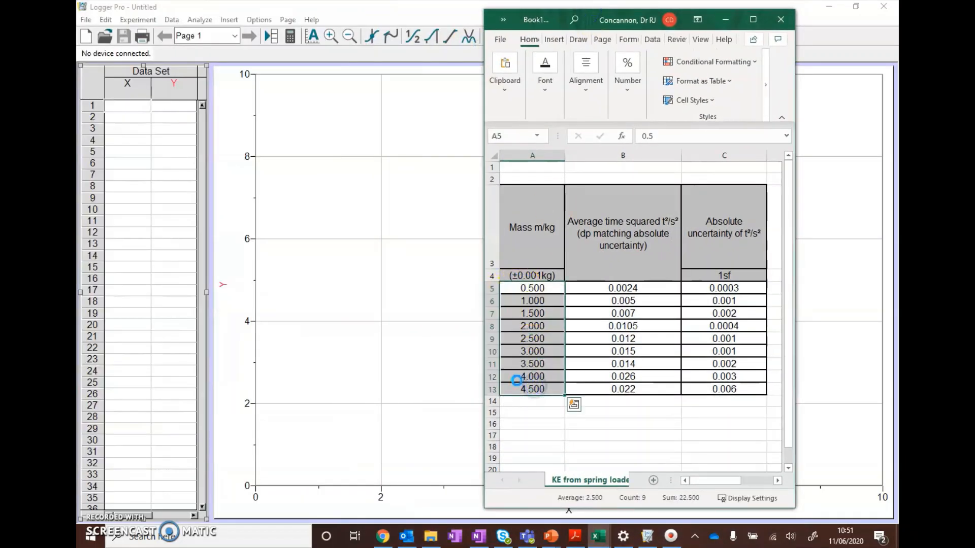
key("ctrl+c")
left_click(135, 105)
key("ctrl+v")
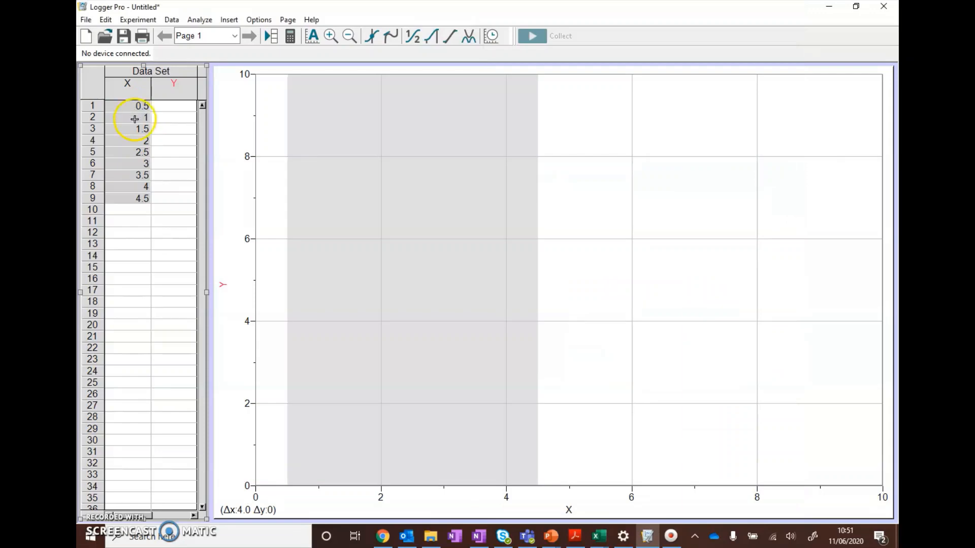
Step: Copy the average time squared values from B5:B13 in Excel and paste them into Logger Pro's Y column from row 1
left_click(165, 105)
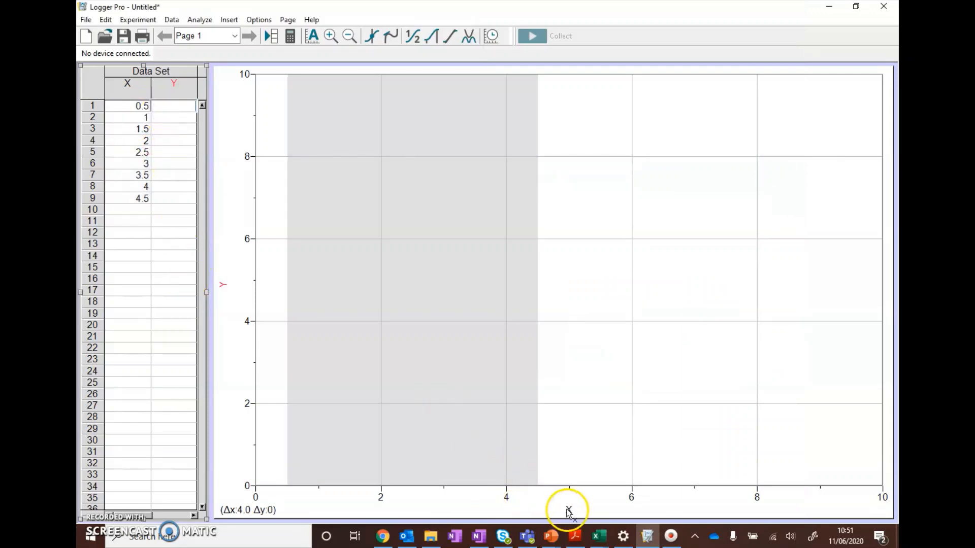
left_click(597, 536)
left_click(655, 489)
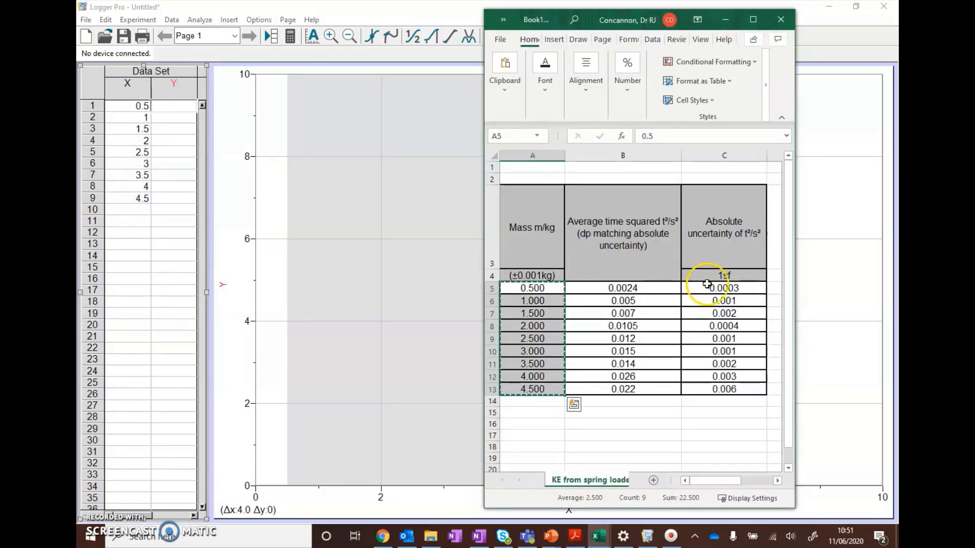
left_click_drag(643, 293, 644, 389)
key("ctrl+c")
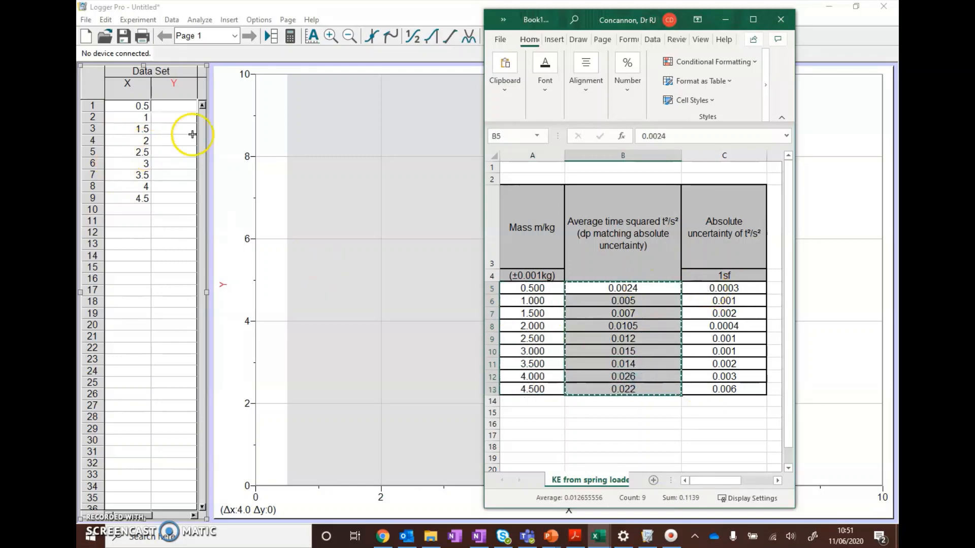
left_click(179, 107)
key("ctrl+v")
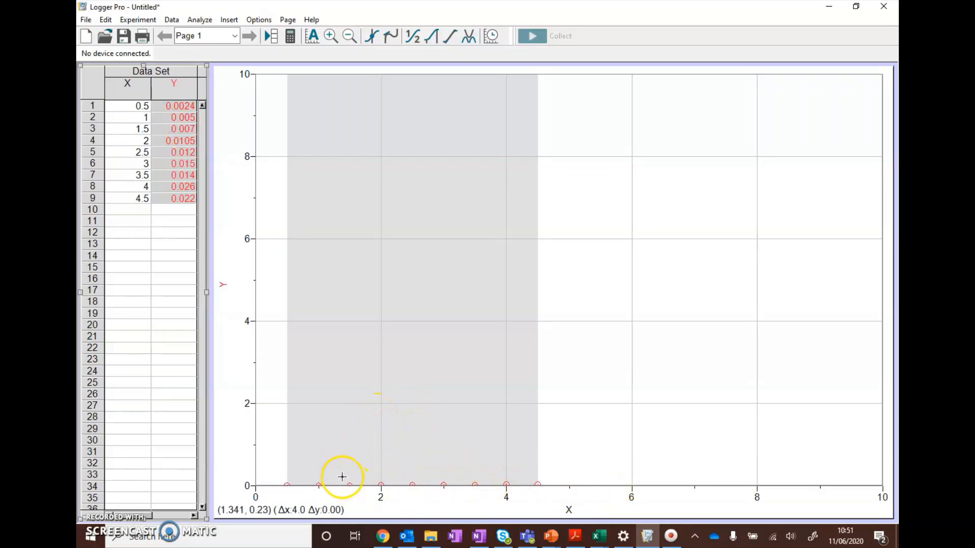
Step: Autoscale the graph and give the data table more width by narrowing the graph from its left side
left_click(312, 36)
left_click(497, 166)
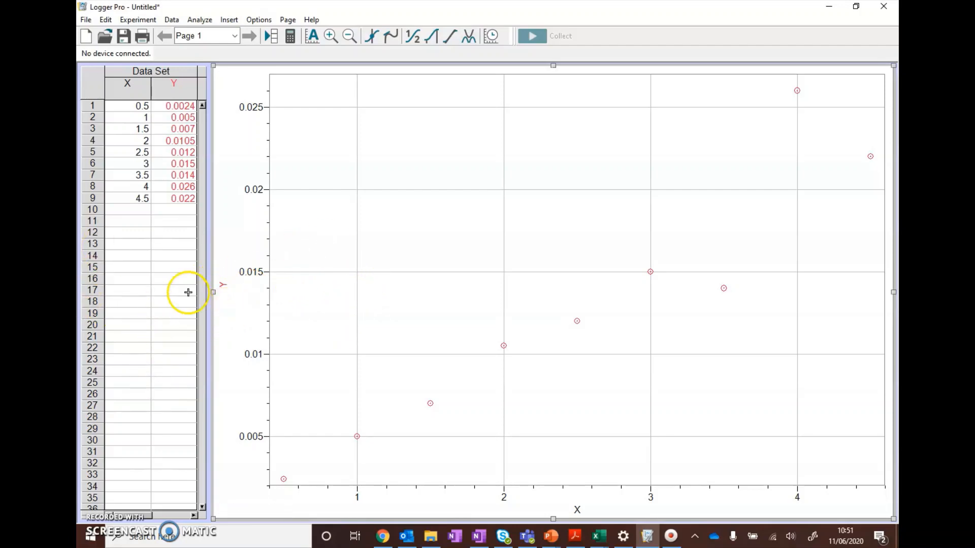
left_click_drag(212, 295, 268, 292)
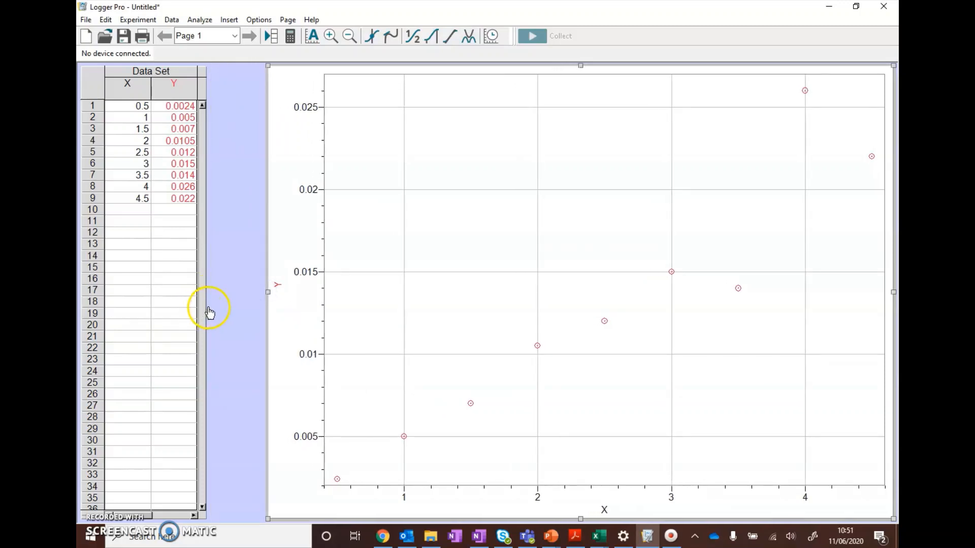
left_click(202, 310)
left_click_drag(208, 293, 269, 292)
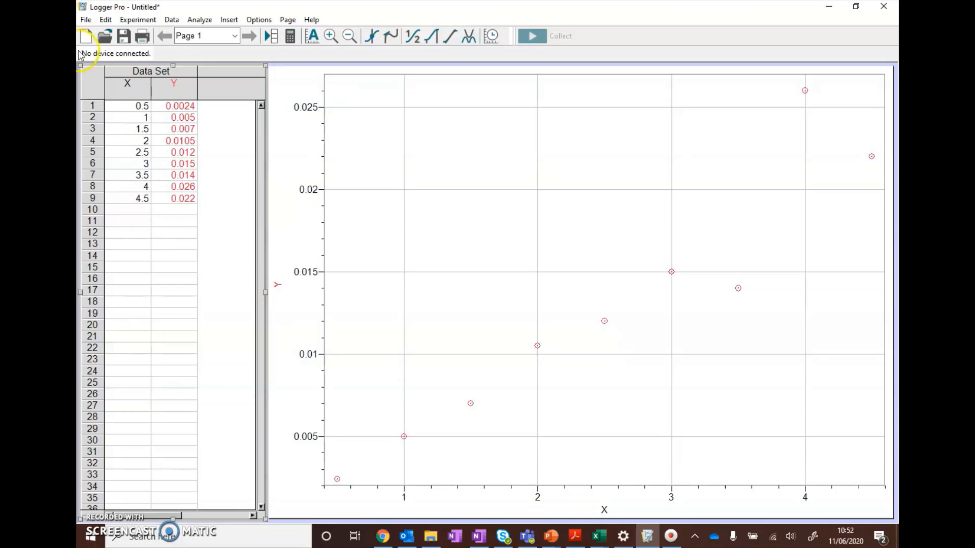
Step: Add a new manual column named "Error x" to the data set
left_click(172, 21)
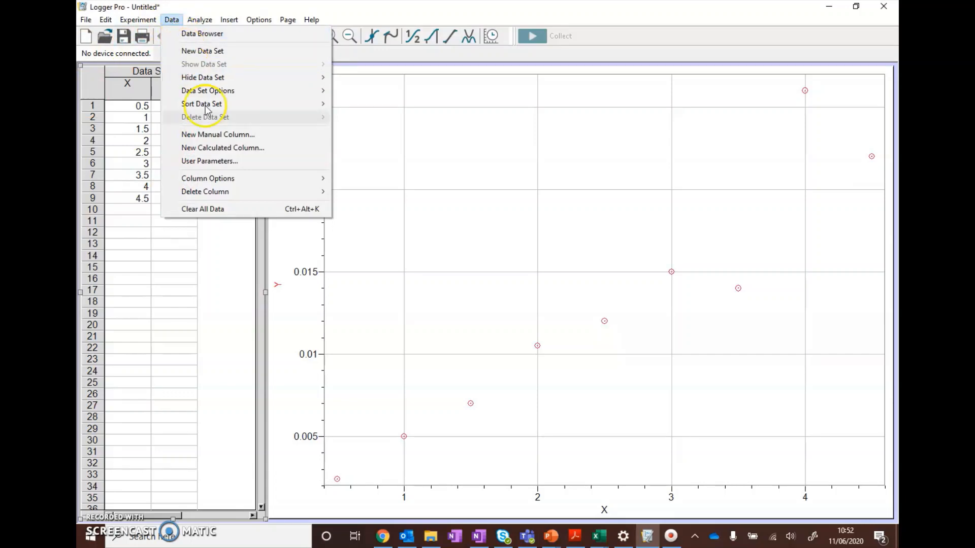
left_click(217, 135)
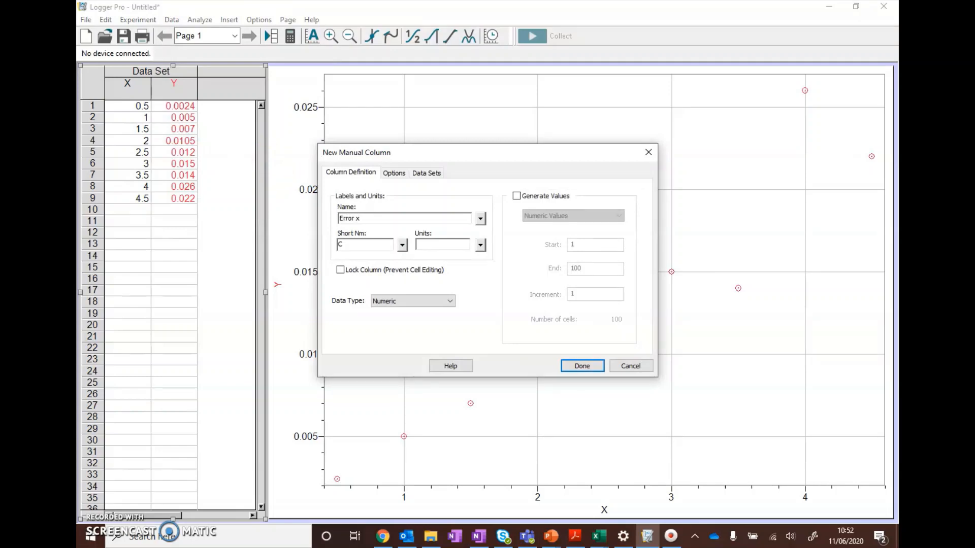
type("Error x")
key("Return")
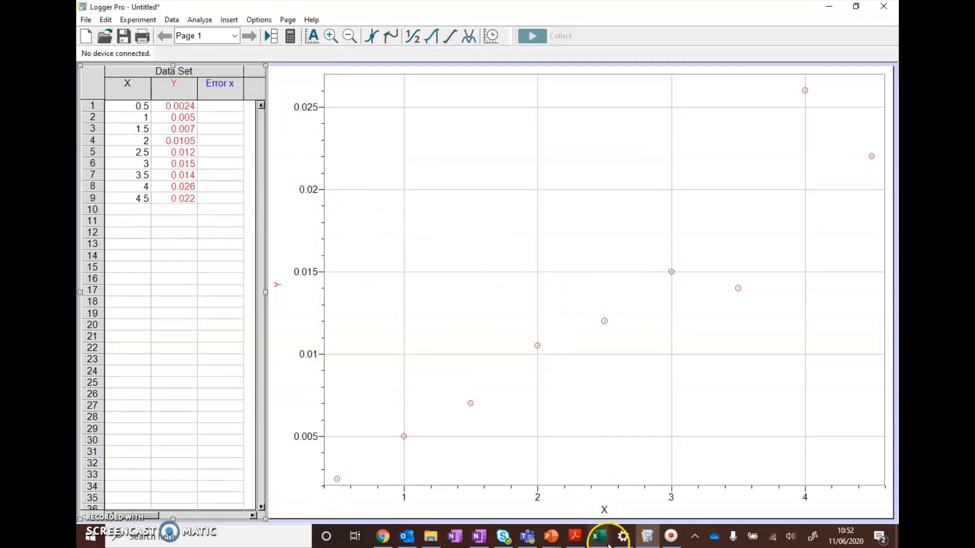
Step: Fill rows 1 to 9 of the Error x column with the mass uncertainty 0.001 given in the Excel table
mouse_move(608, 543)
left_click(667, 488)
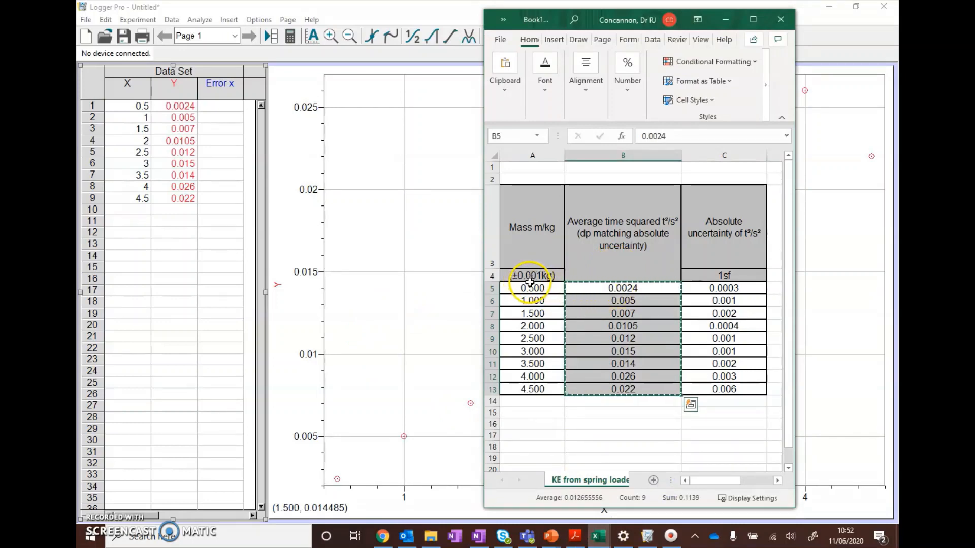
left_click(216, 106)
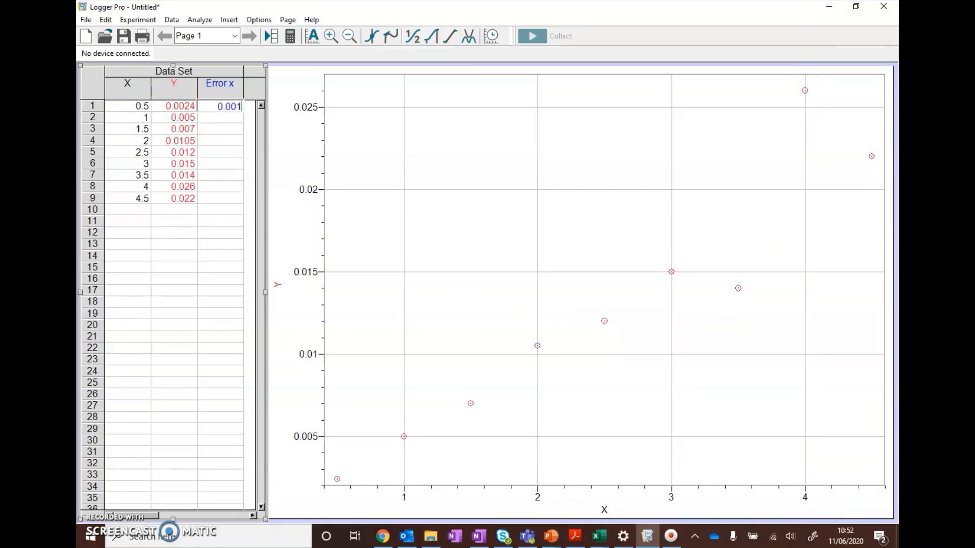
key("Return")
left_click(228, 106)
left_click_drag(237, 113, 227, 206)
left_click(211, 209)
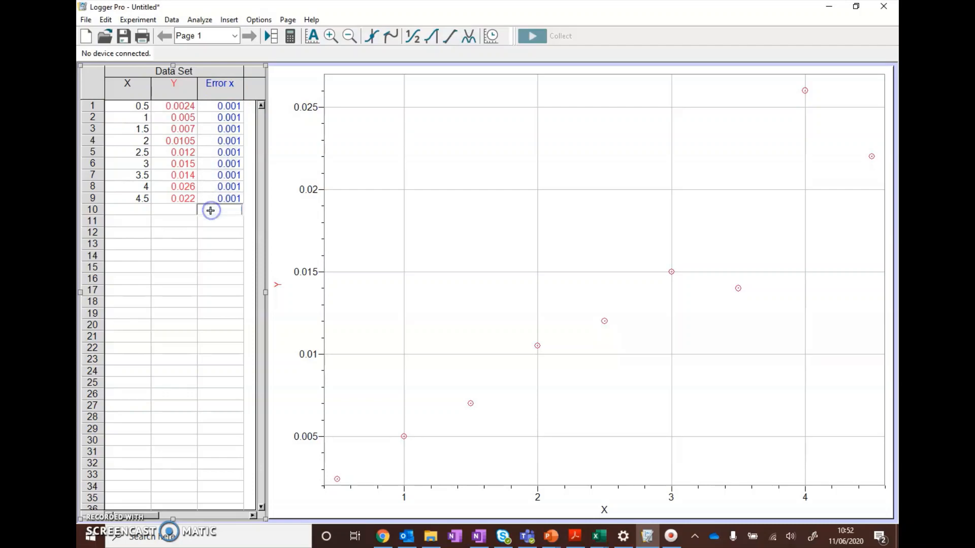
Step: Add a second manual column named "Error y" to the data set
left_click(252, 515)
left_click(252, 515)
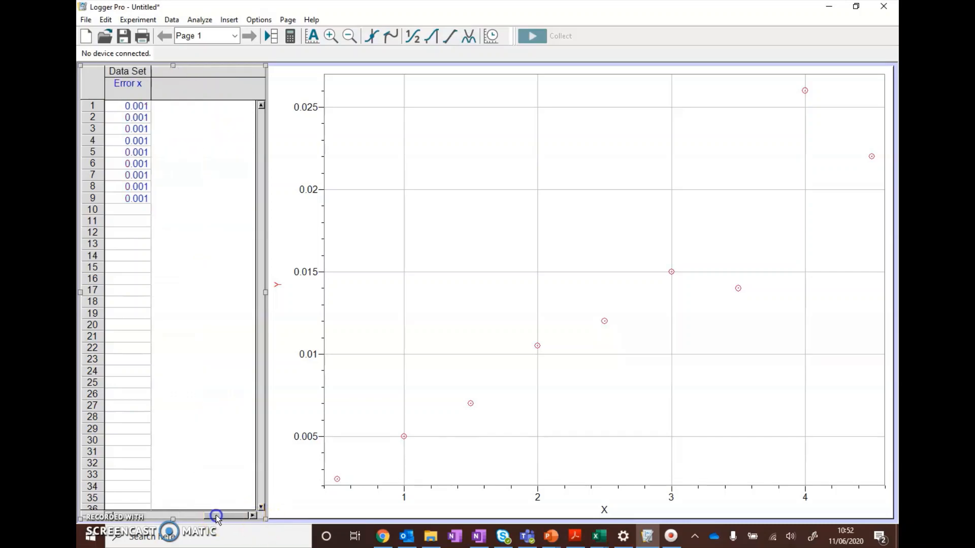
left_click(173, 20)
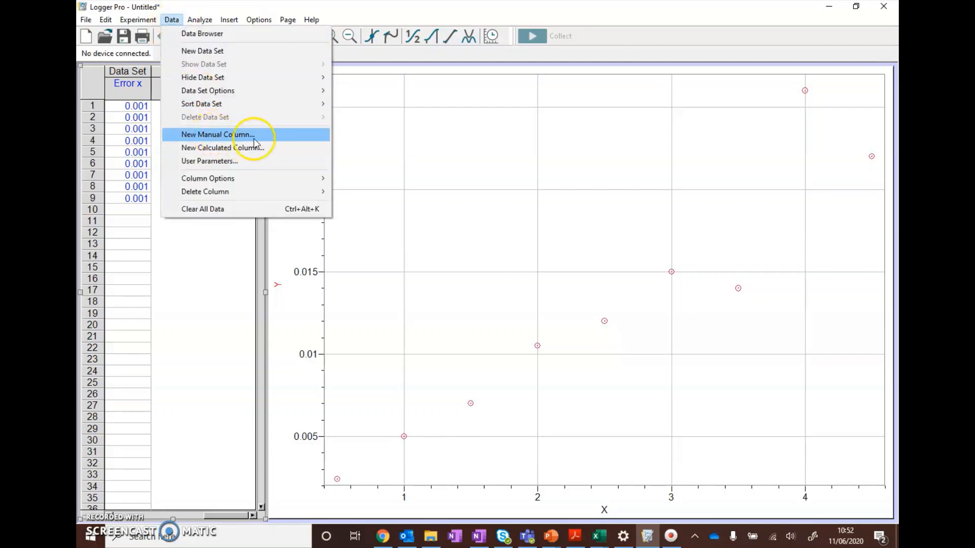
left_click(262, 134)
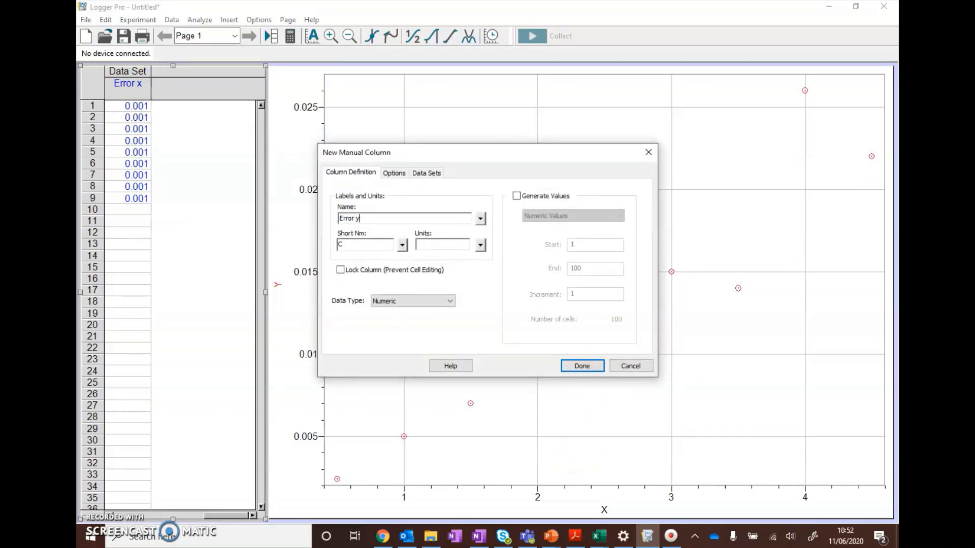
left_click(581, 366)
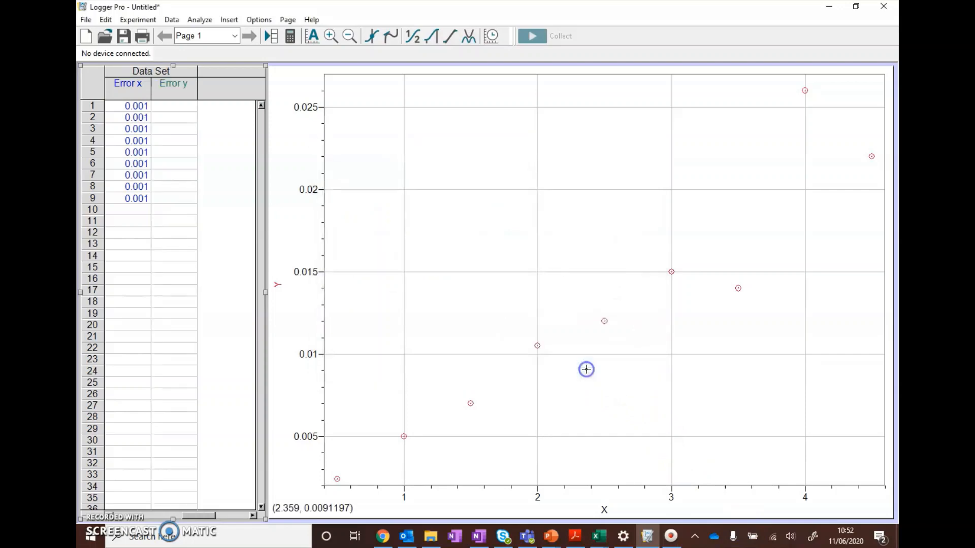
Step: Copy the absolute uncertainties from C5:C13 in Excel and paste them into Logger Pro's Error y column from row 1
mouse_move(599, 535)
left_click(654, 446)
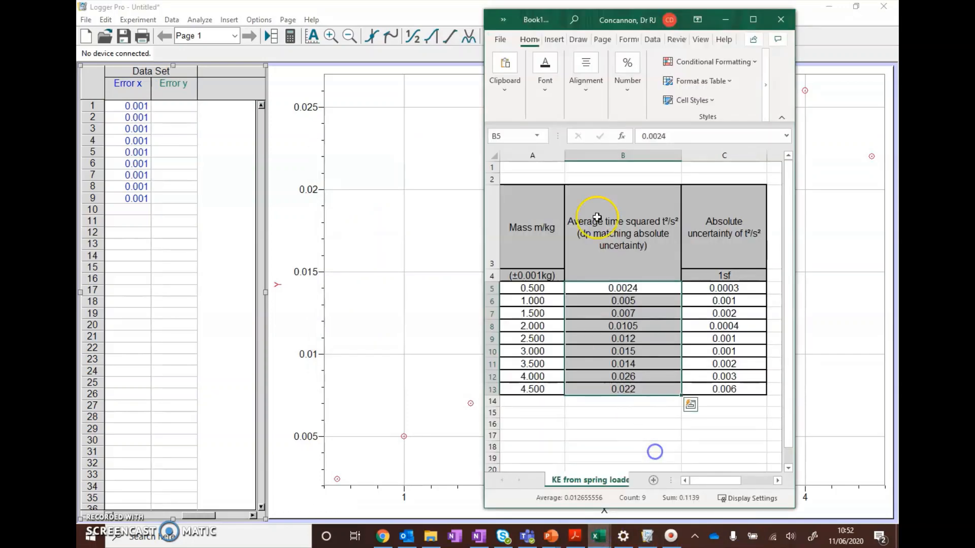
left_click_drag(706, 294, 713, 387)
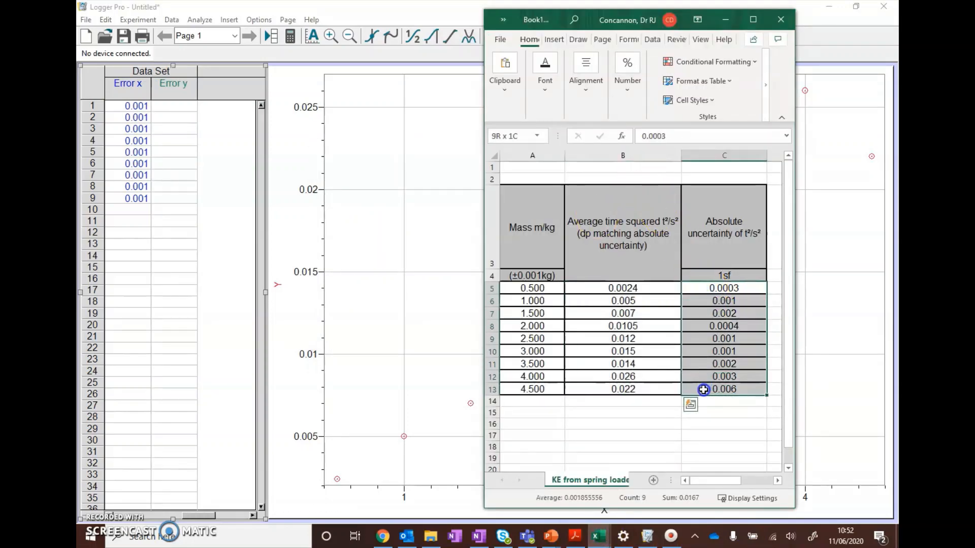
key("ctrl+c")
left_click(175, 106)
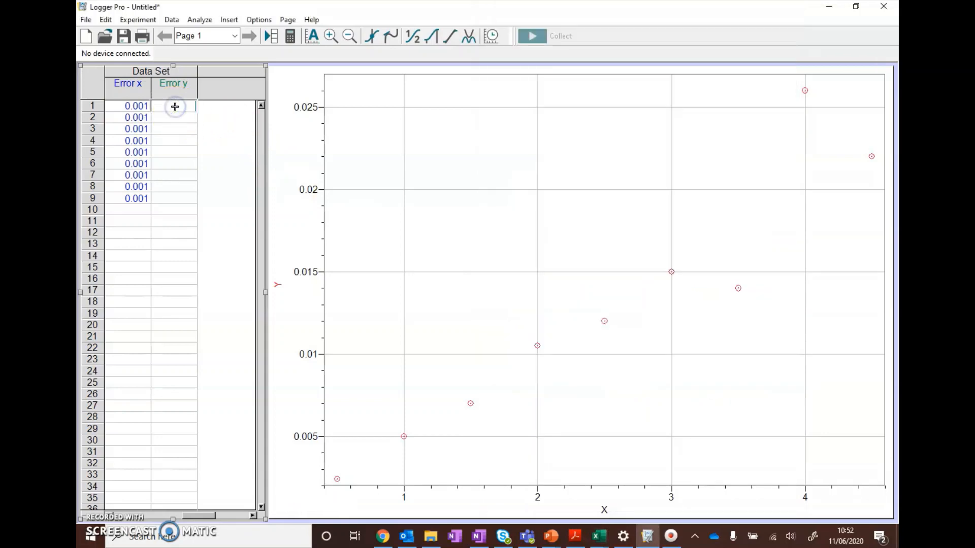
key("ctrl+v")
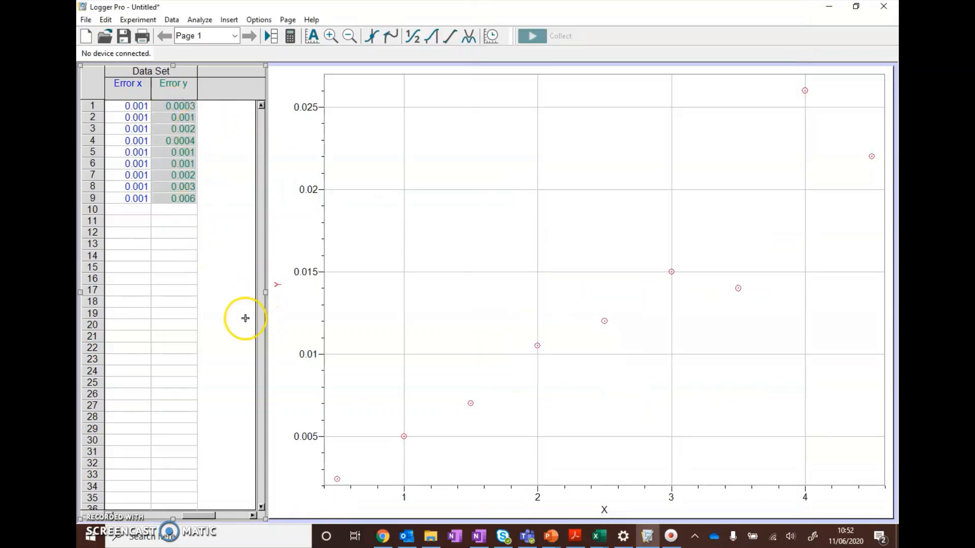
Step: Enable error bar calculations for the X column as fixed values taken from the Error x column
left_click(204, 515)
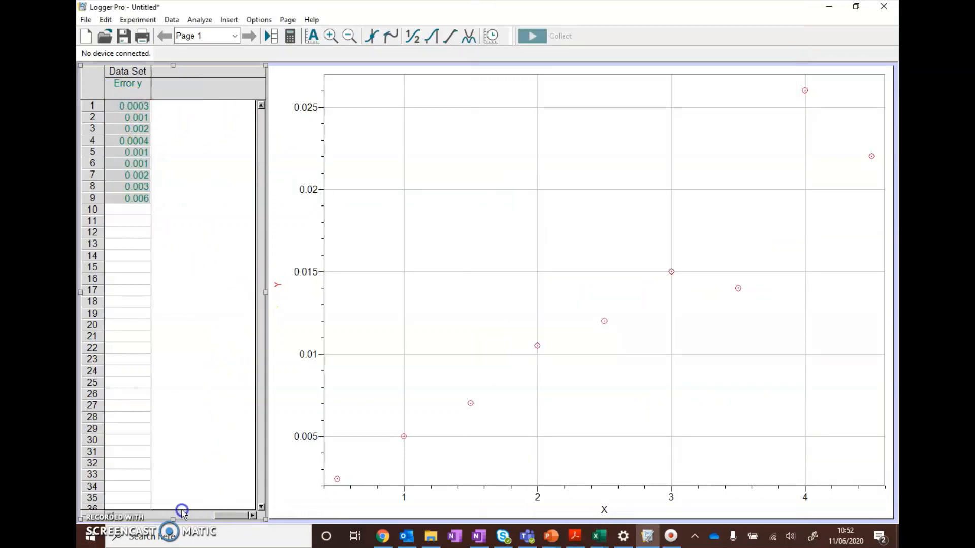
left_click(182, 514)
left_click(162, 514)
left_click(134, 513)
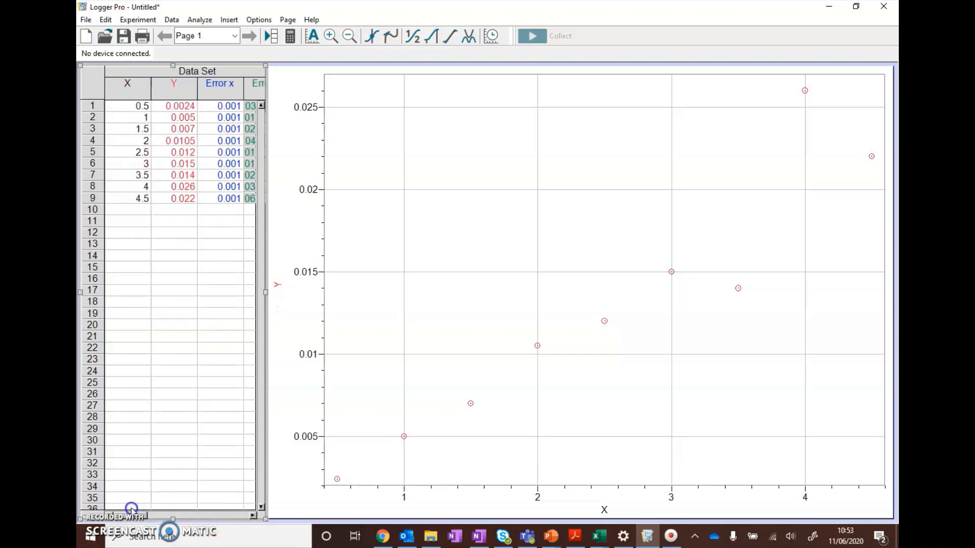
left_click(142, 513)
left_click(149, 513)
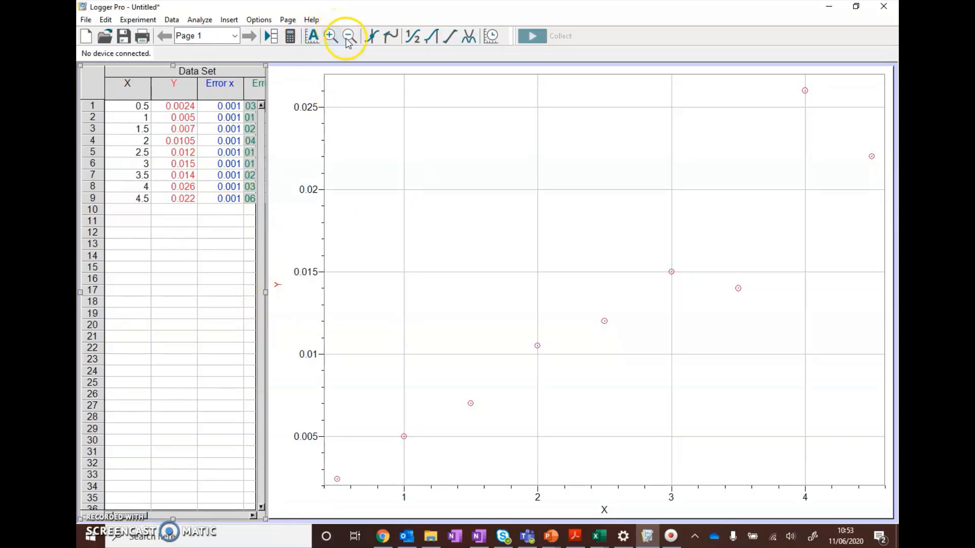
right_click(136, 94)
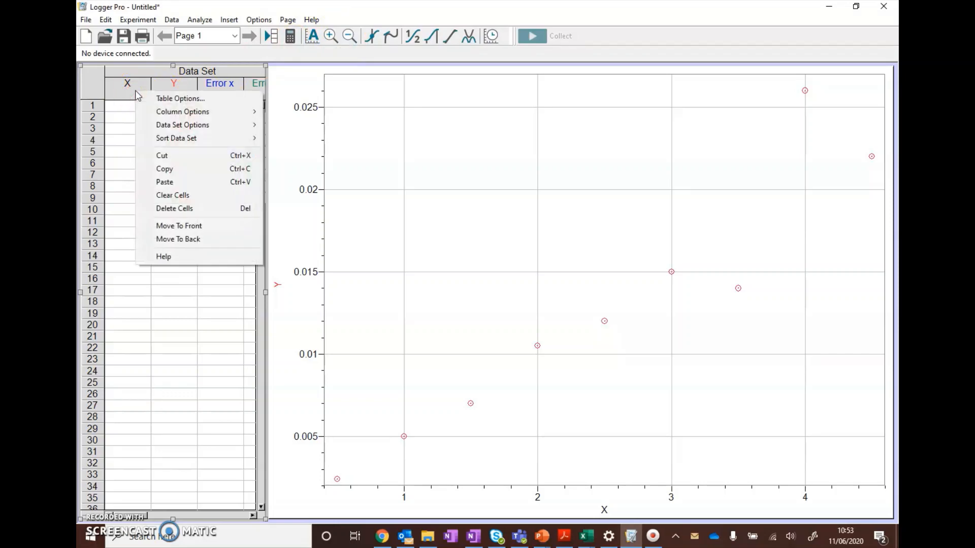
left_click(163, 115)
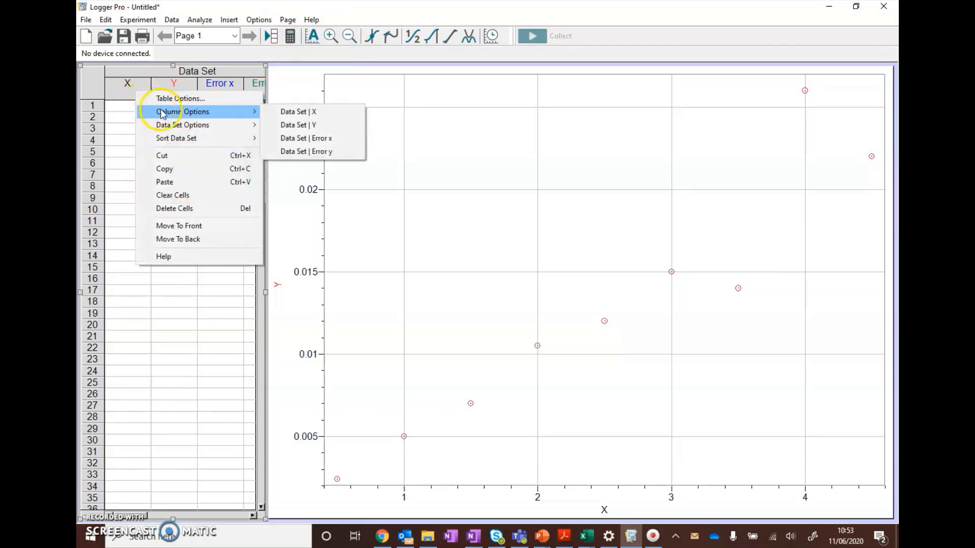
left_click(351, 115)
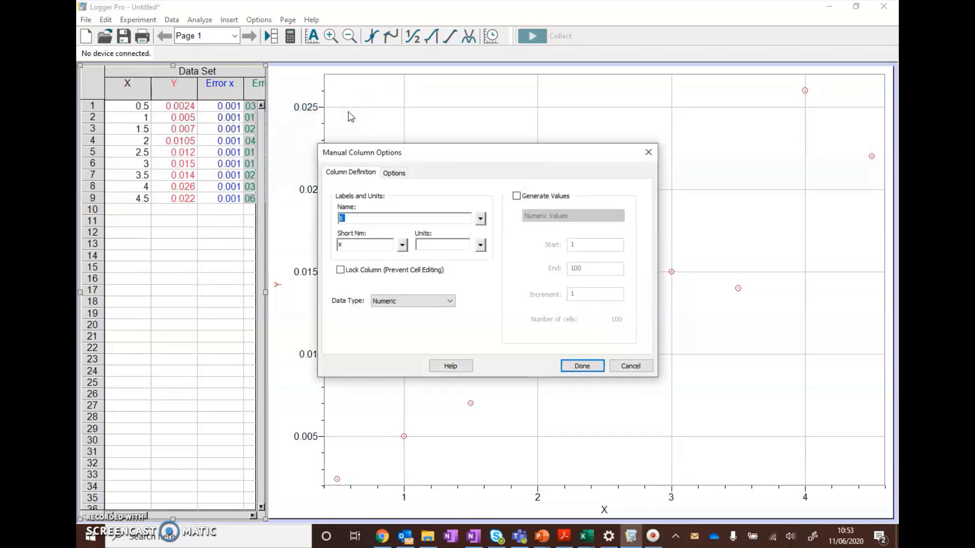
left_click(396, 172)
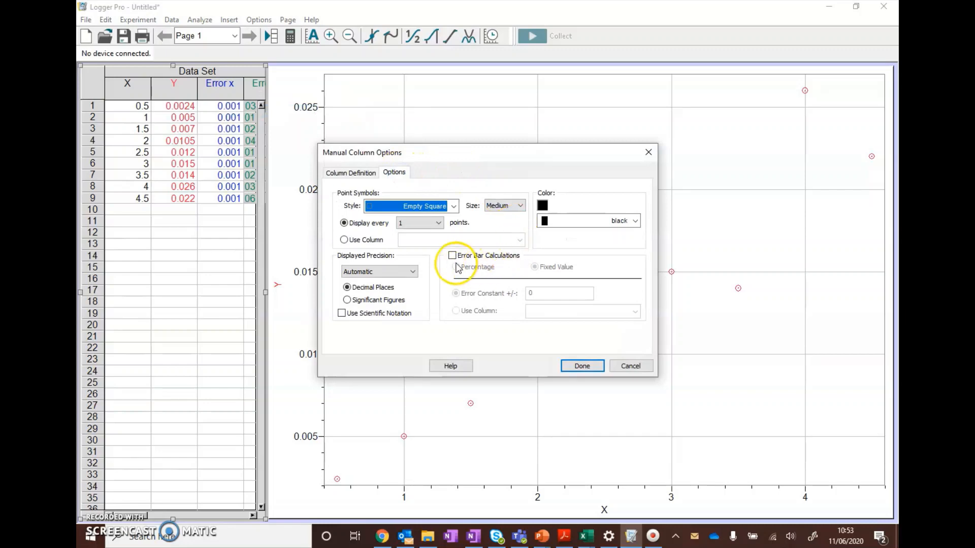
left_click(452, 257)
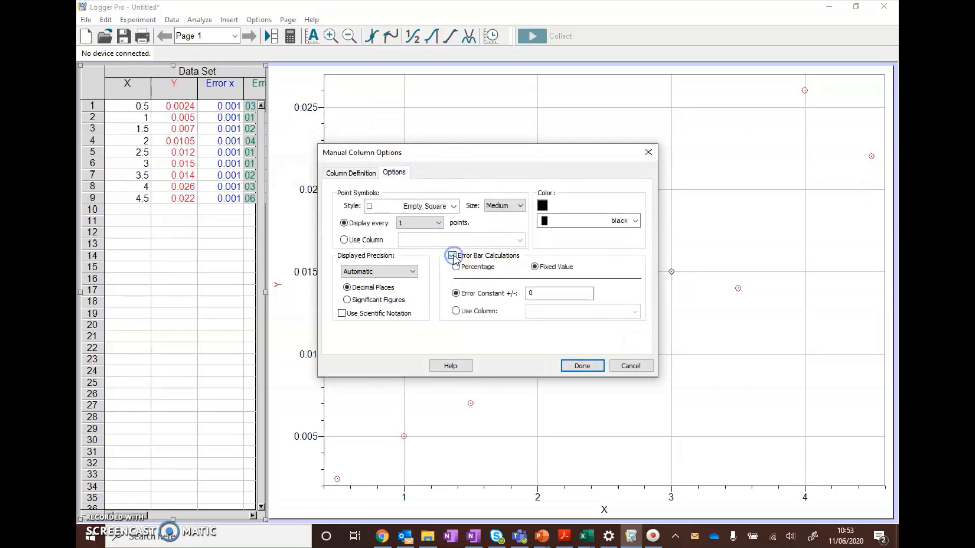
left_click(475, 310)
left_click(561, 312)
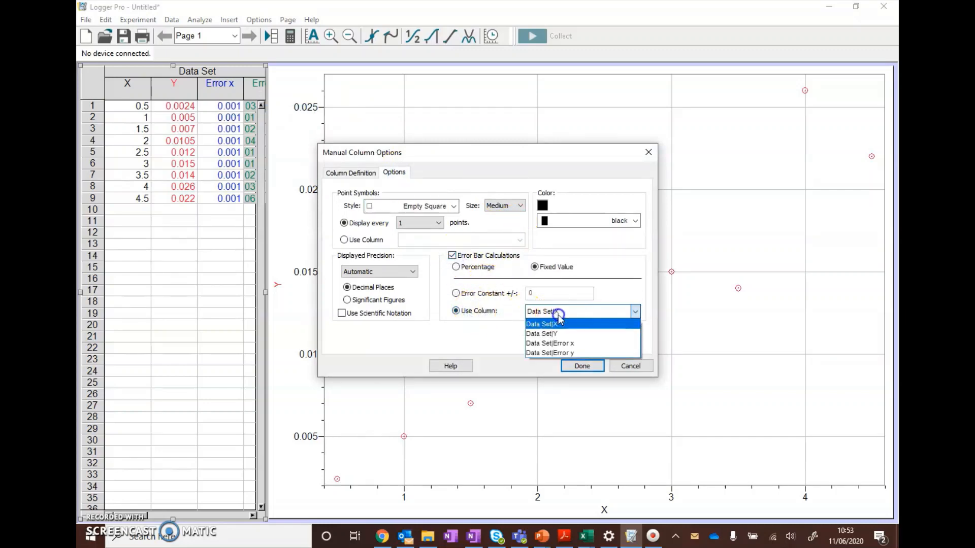
left_click(582, 344)
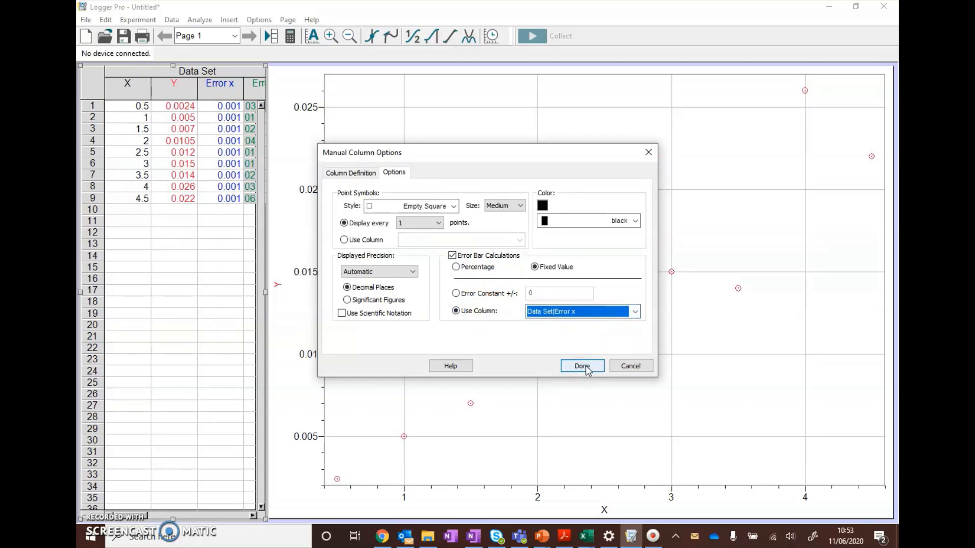
left_click(582, 365)
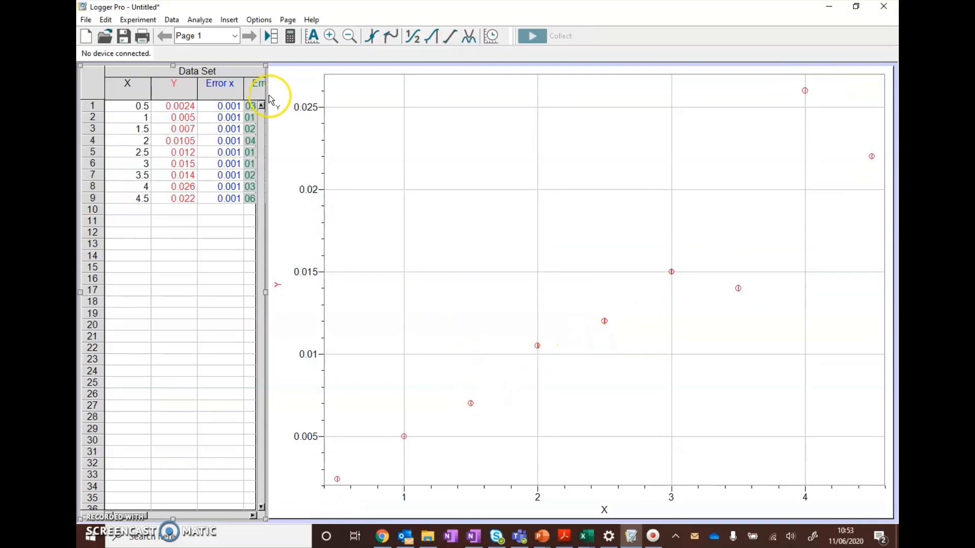
Step: Enable error bar calculations for the Y column as fixed values taken from the Error y column
right_click(175, 96)
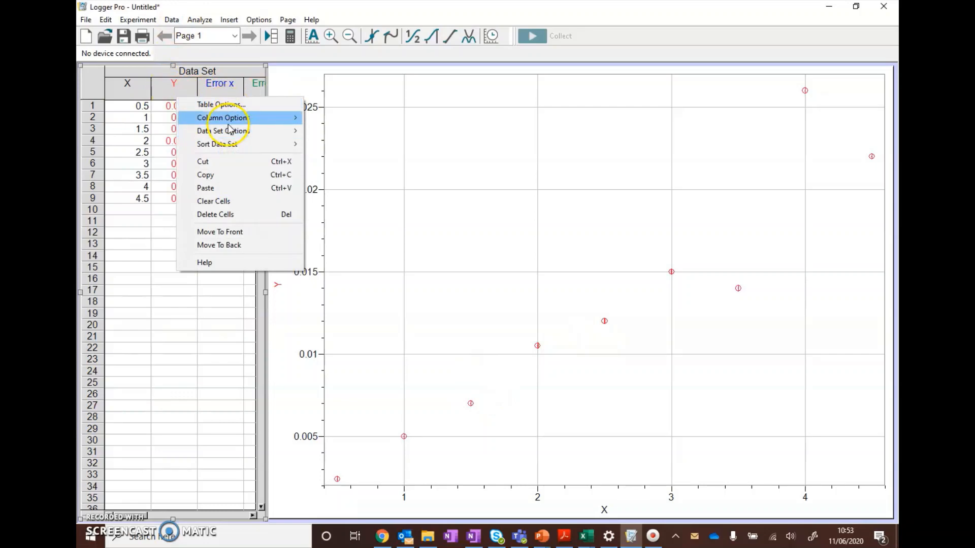
mouse_move(230, 134)
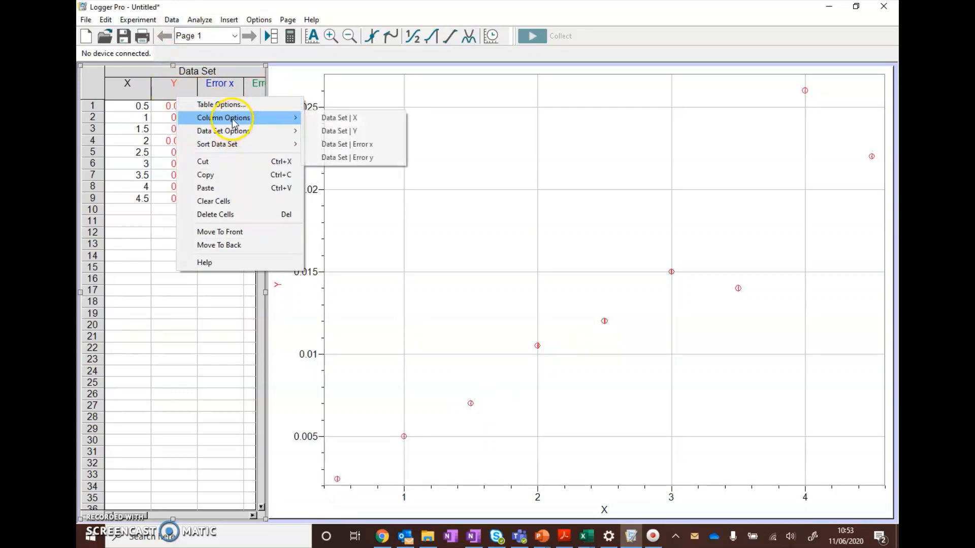
left_click(380, 130)
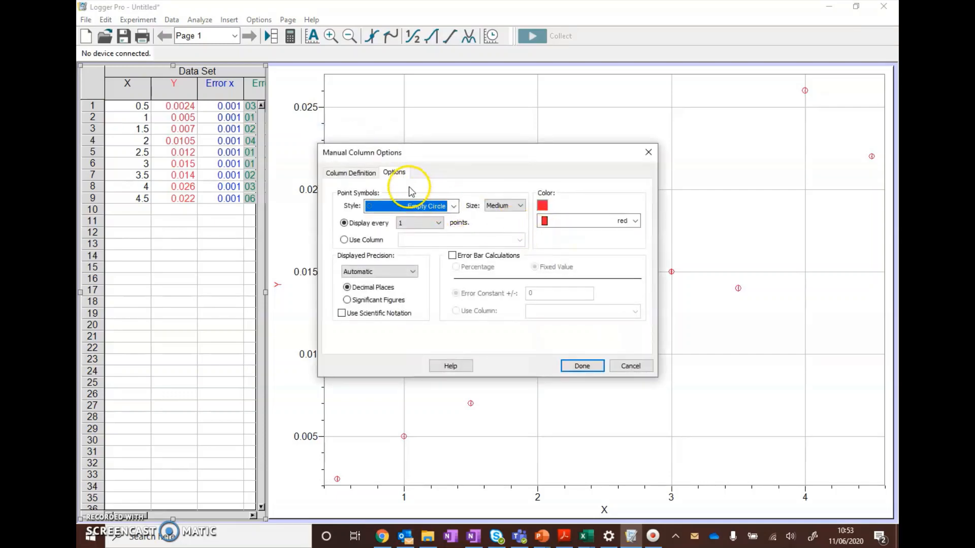
left_click(452, 255)
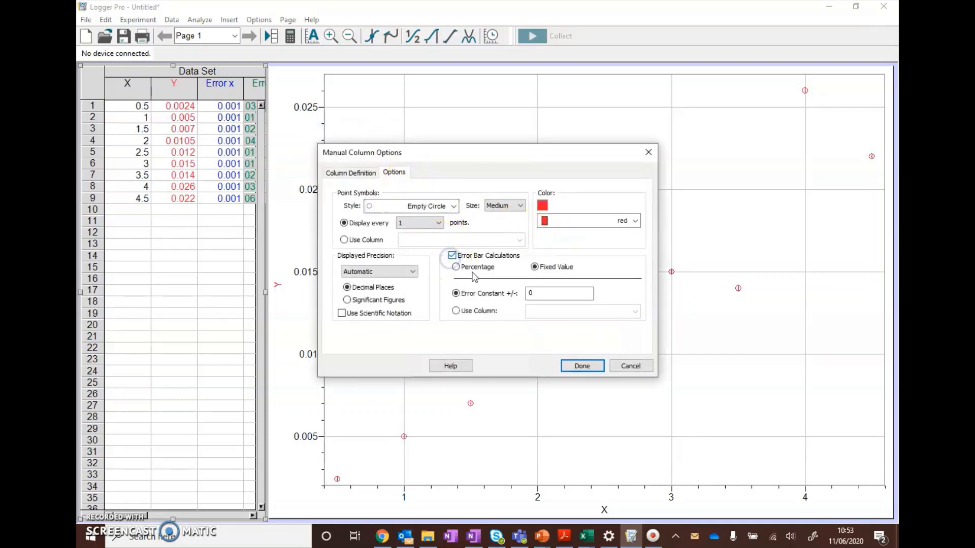
left_click(468, 310)
left_click(540, 312)
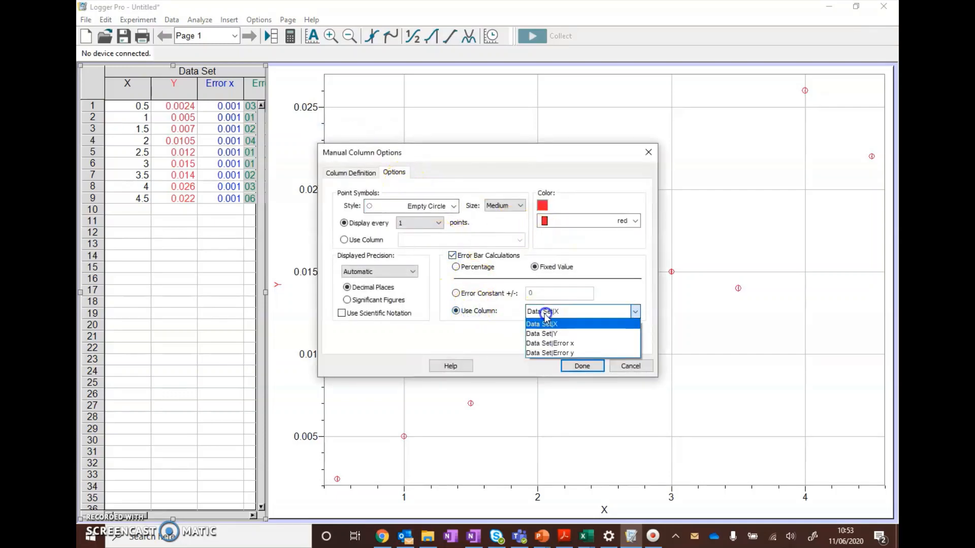
left_click(559, 352)
left_click(583, 366)
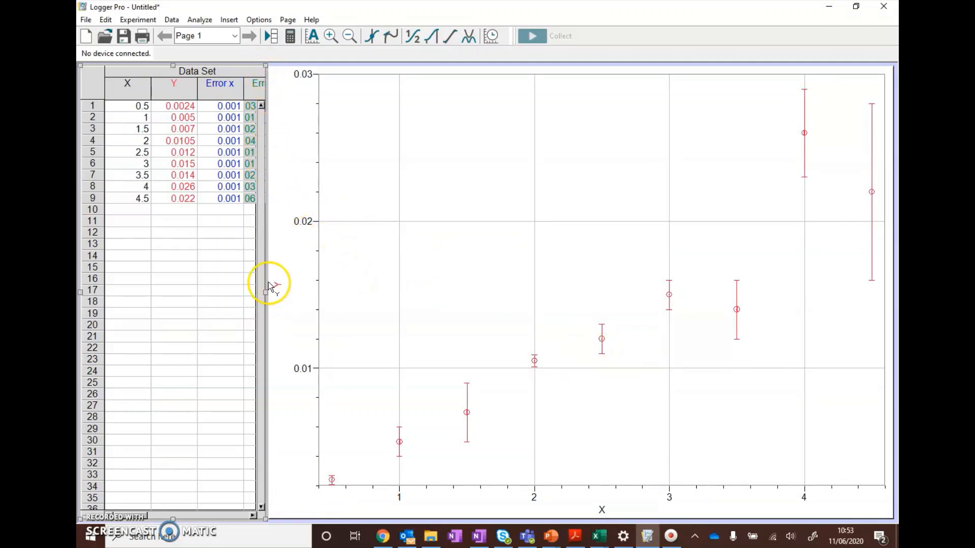
Step: Narrow the data table to roughly its first two columns and widen the graph to fill the freed space
left_click_drag(267, 291, 189, 295)
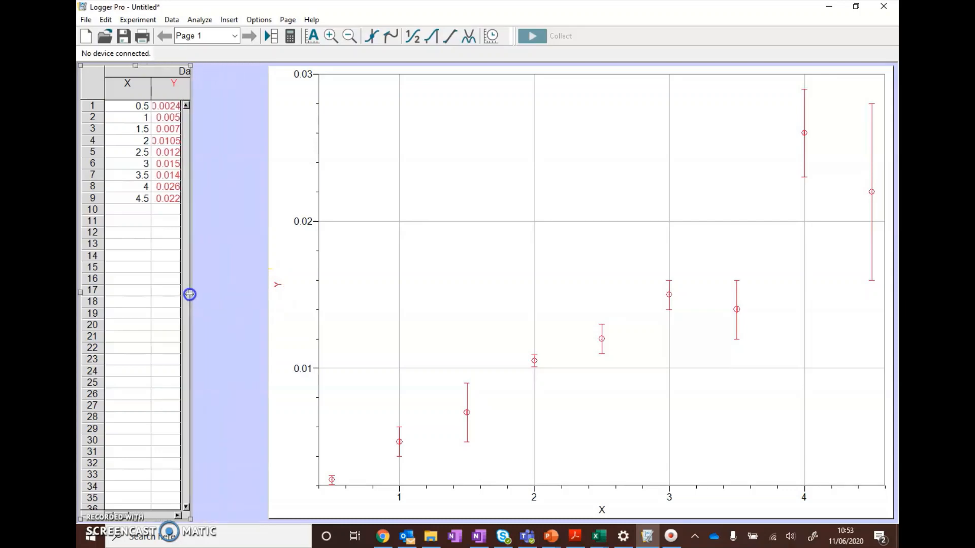
left_click(272, 290)
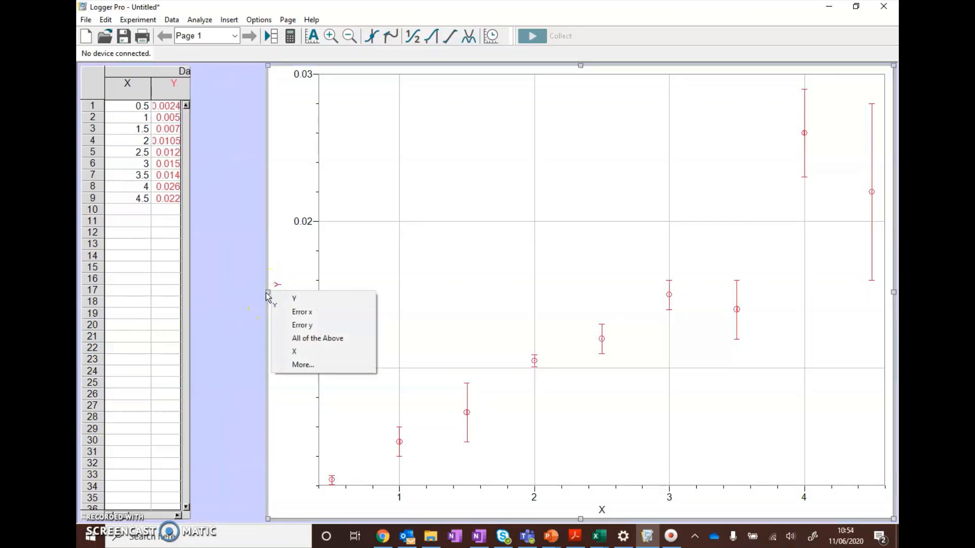
left_click_drag(269, 293, 194, 293)
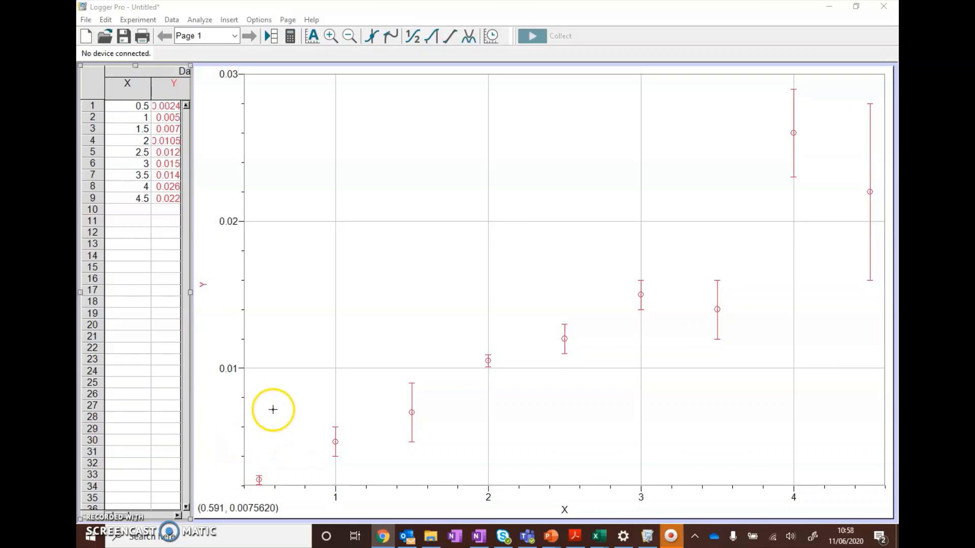
Step: Rename the Y column as T², using a superscript 2 after the T
left_click(203, 287)
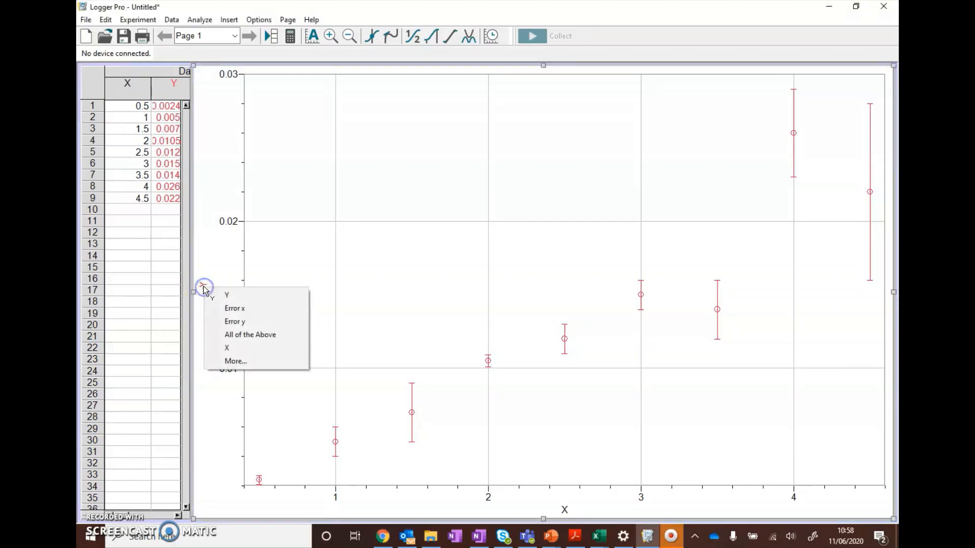
left_click(241, 297)
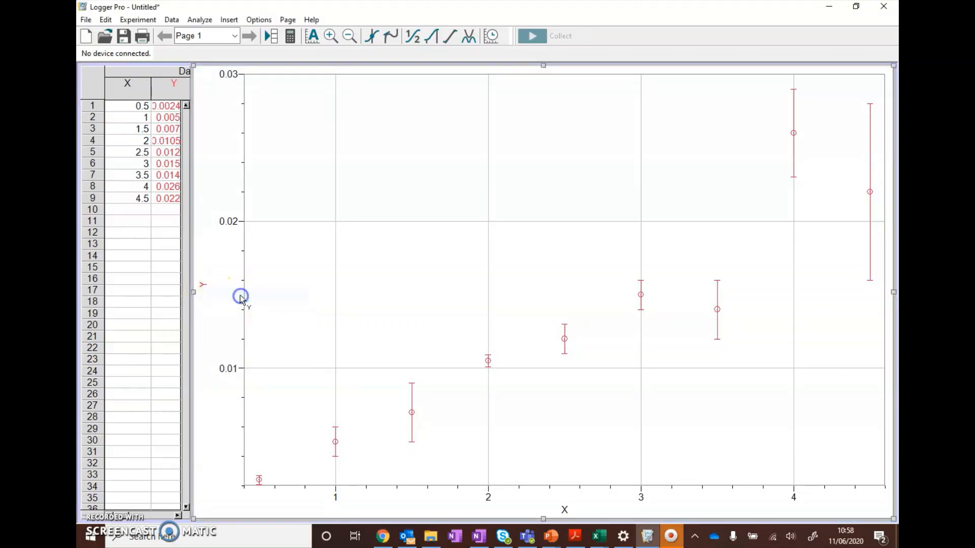
right_click(202, 286)
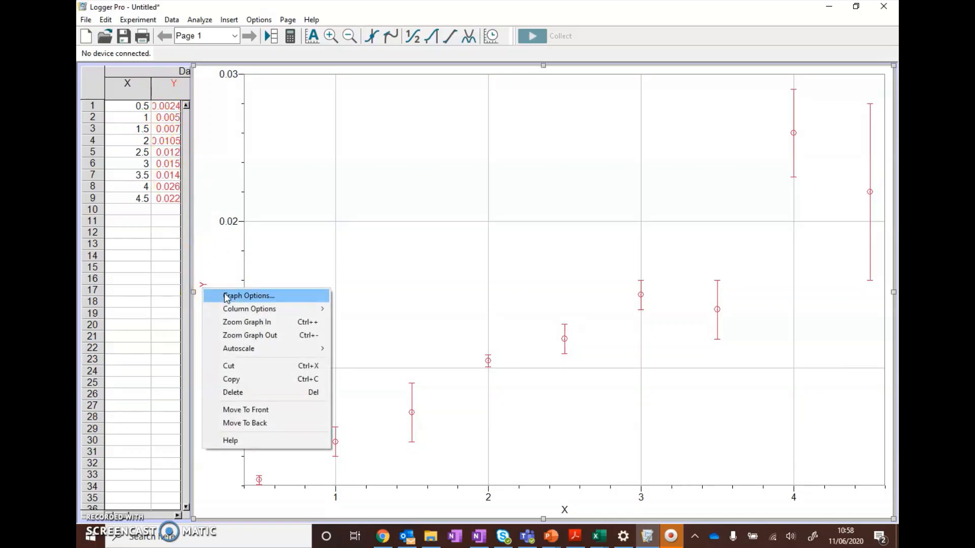
left_click(240, 312)
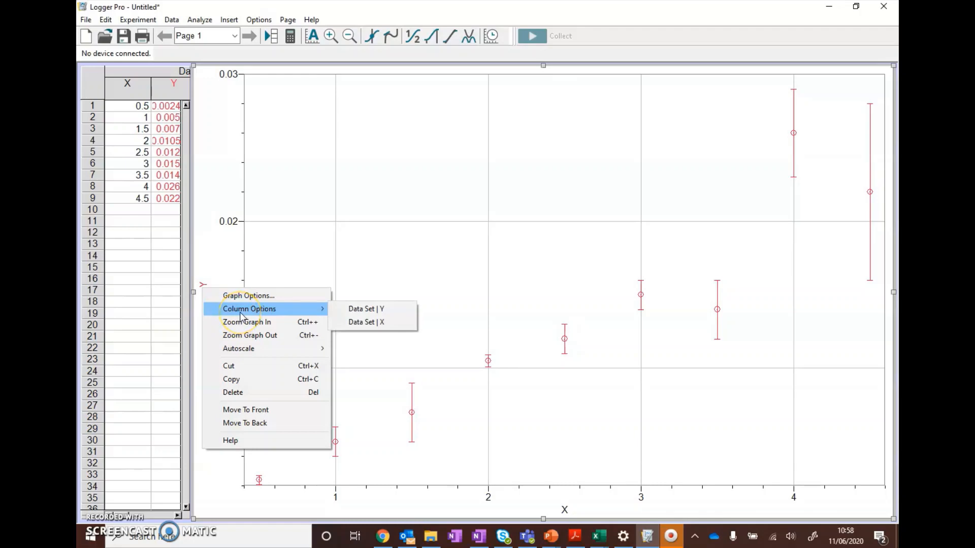
left_click(367, 310)
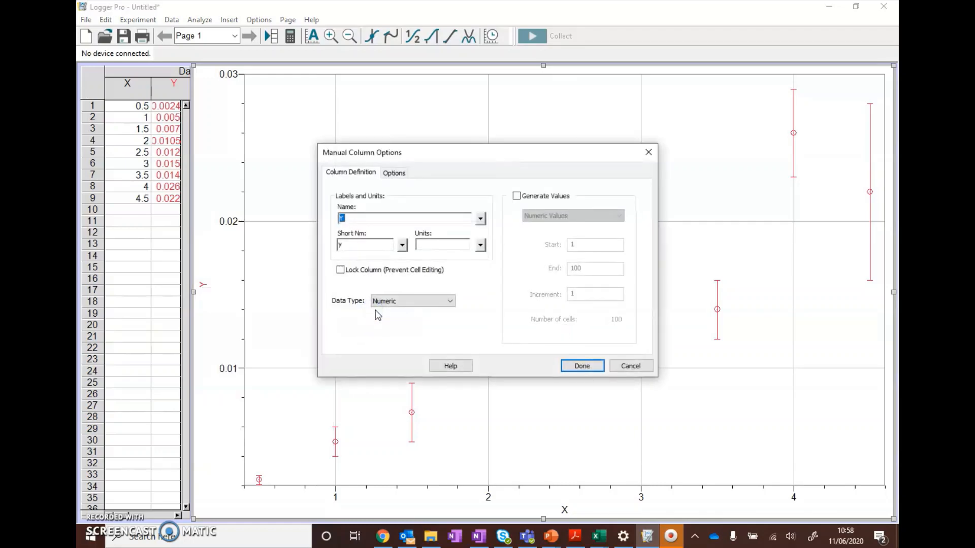
left_click(359, 221)
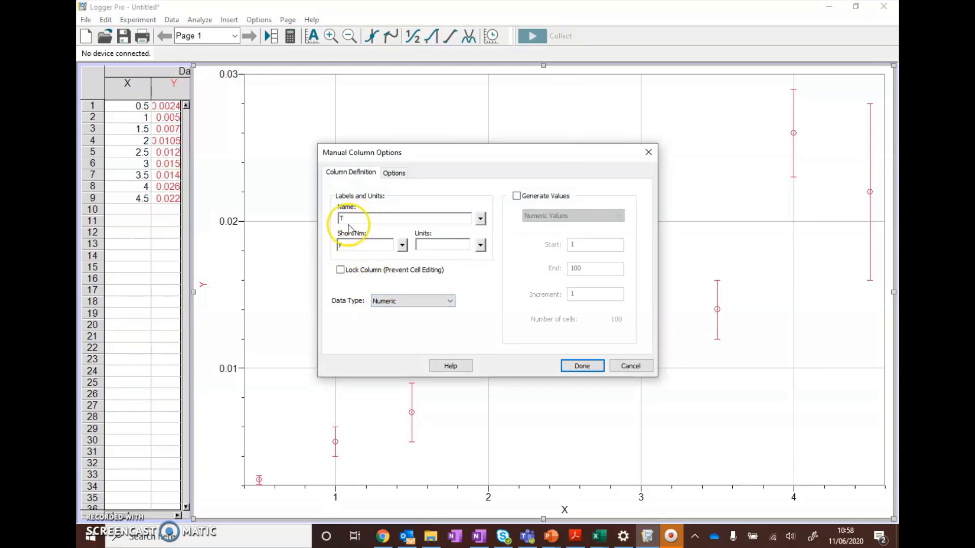
left_click(480, 219)
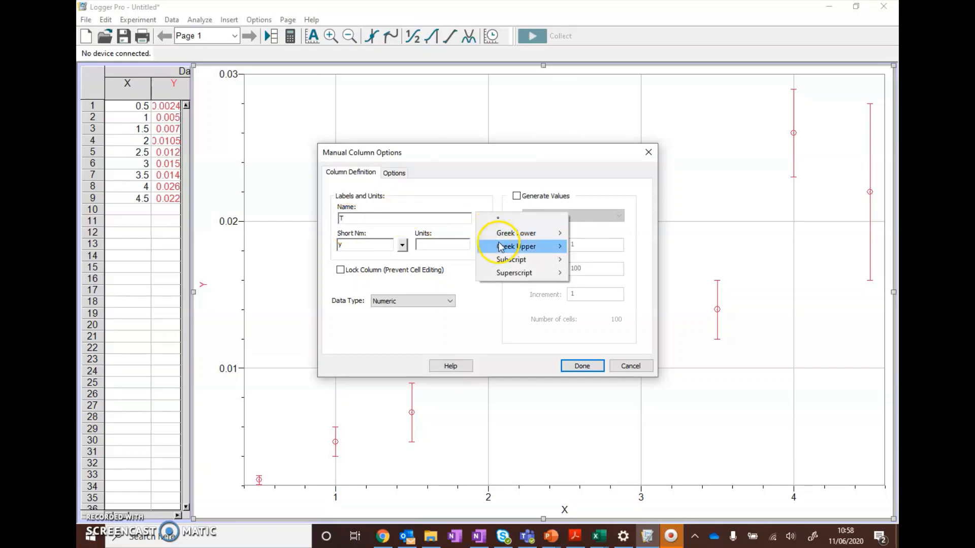
left_click(514, 235)
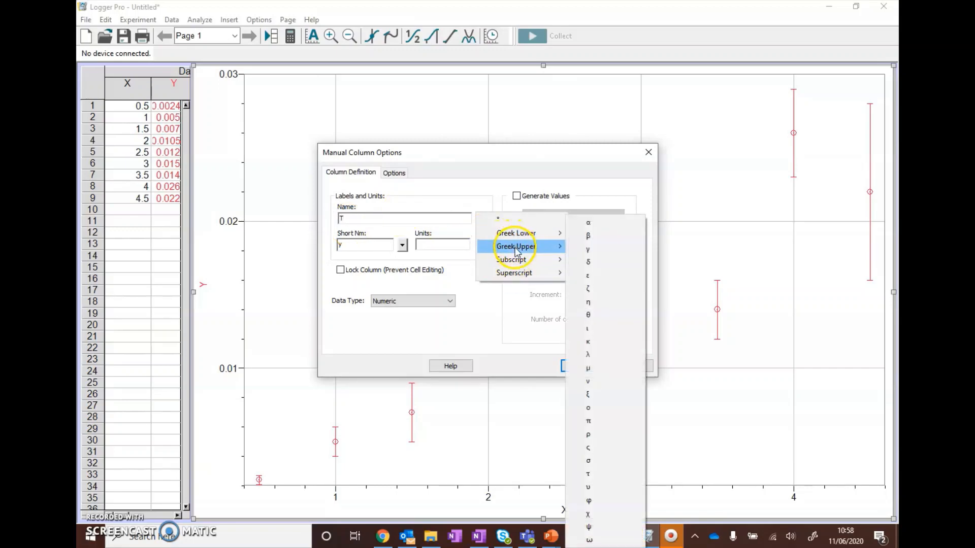
mouse_move(520, 274)
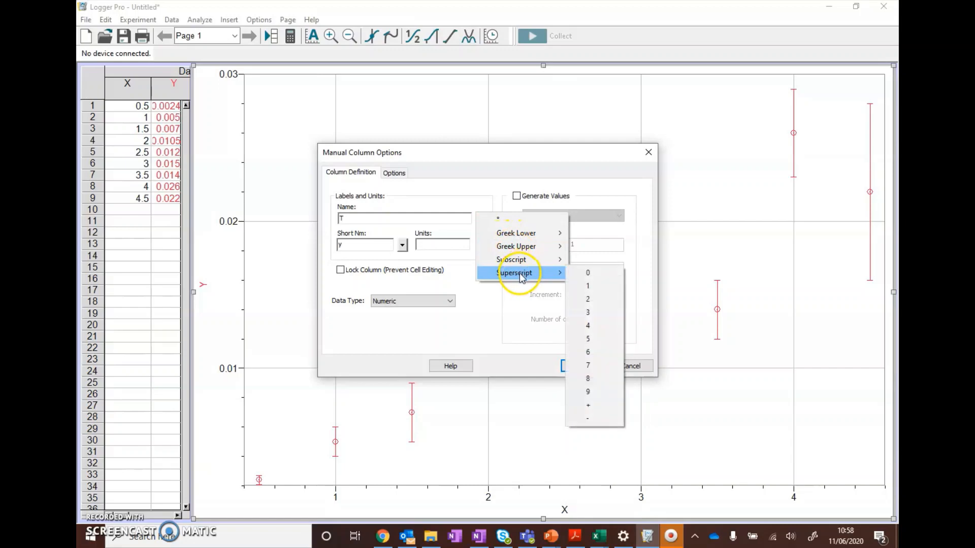
left_click(589, 301)
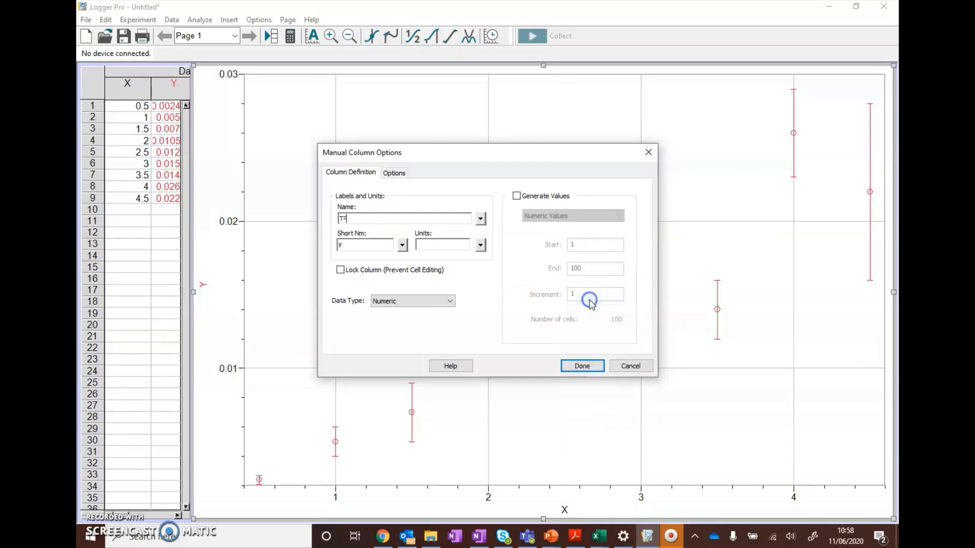
Step: Set the T² column's units to s² with a superscript 2 and apply the column definition
left_click(435, 246)
type("s")
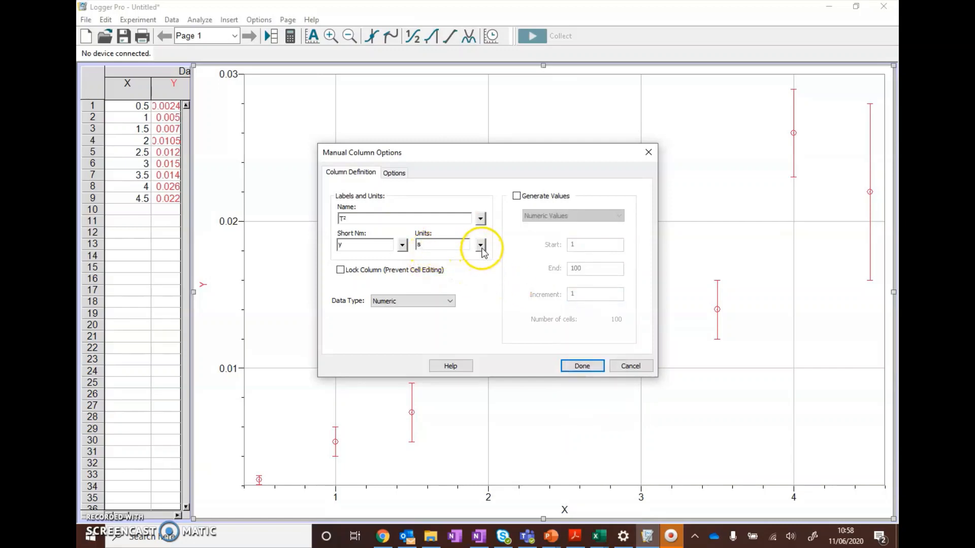
left_click(481, 246)
mouse_move(523, 300)
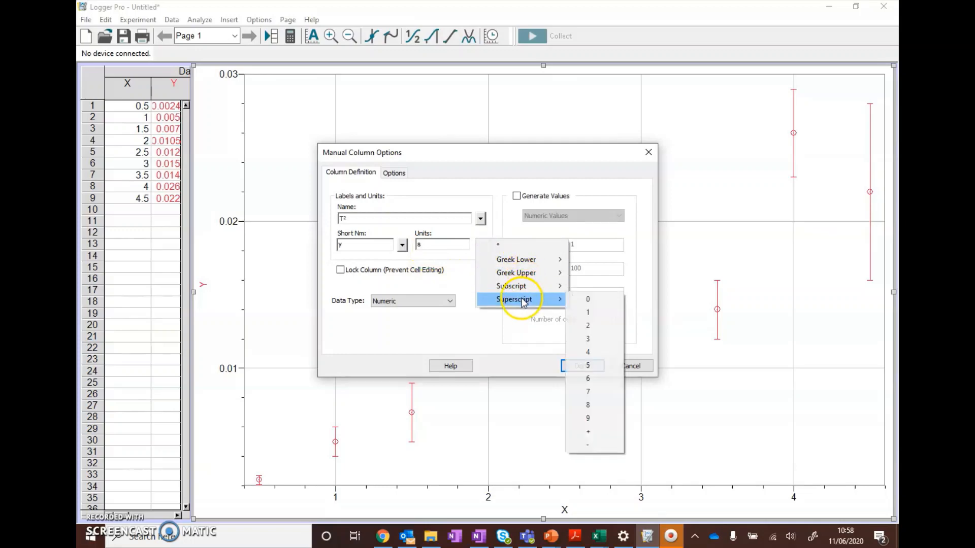
left_click(590, 326)
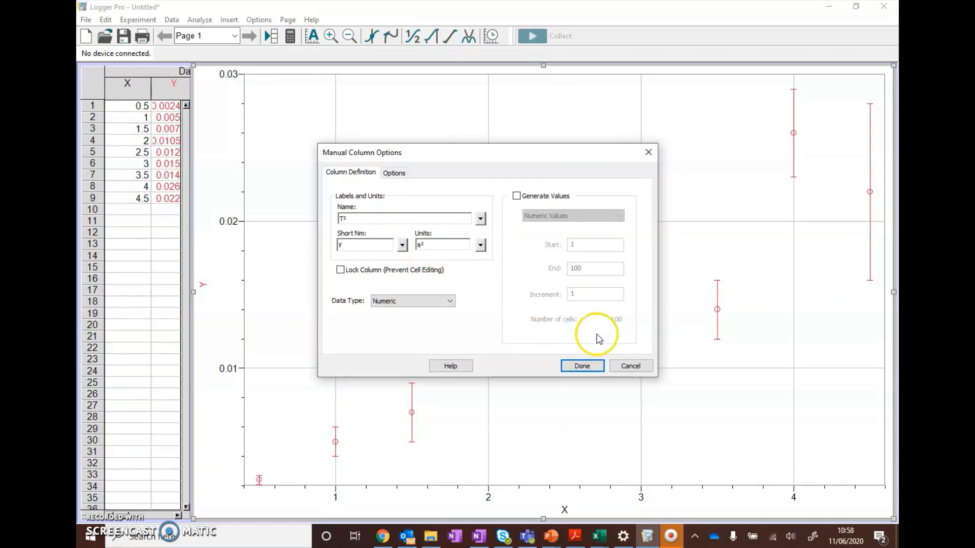
left_click(583, 366)
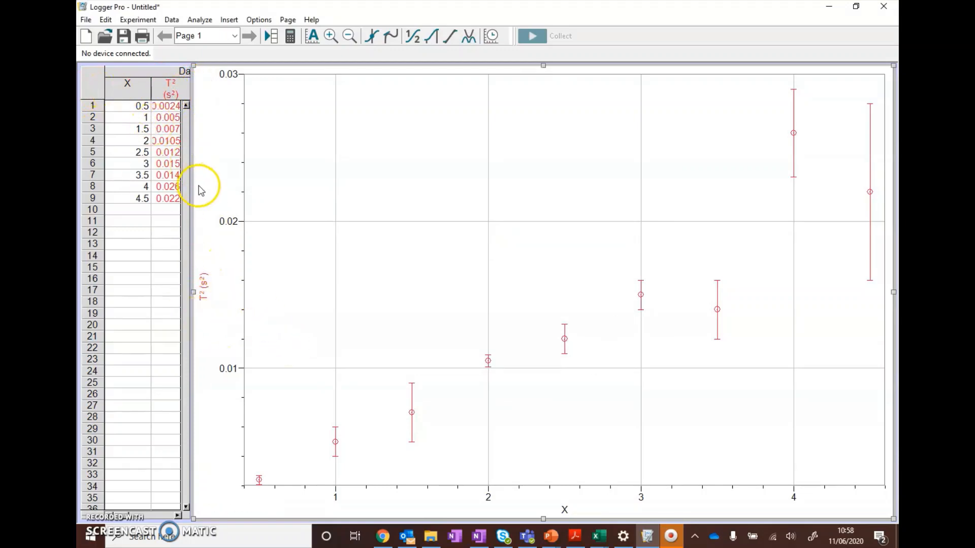
Step: Rename the X column as m and set its units to kg
right_click(131, 101)
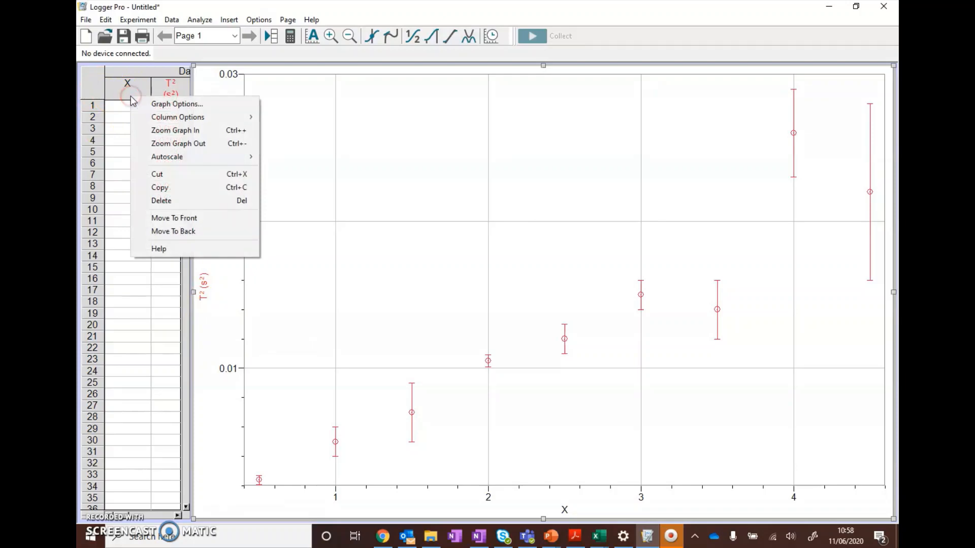
mouse_move(162, 118)
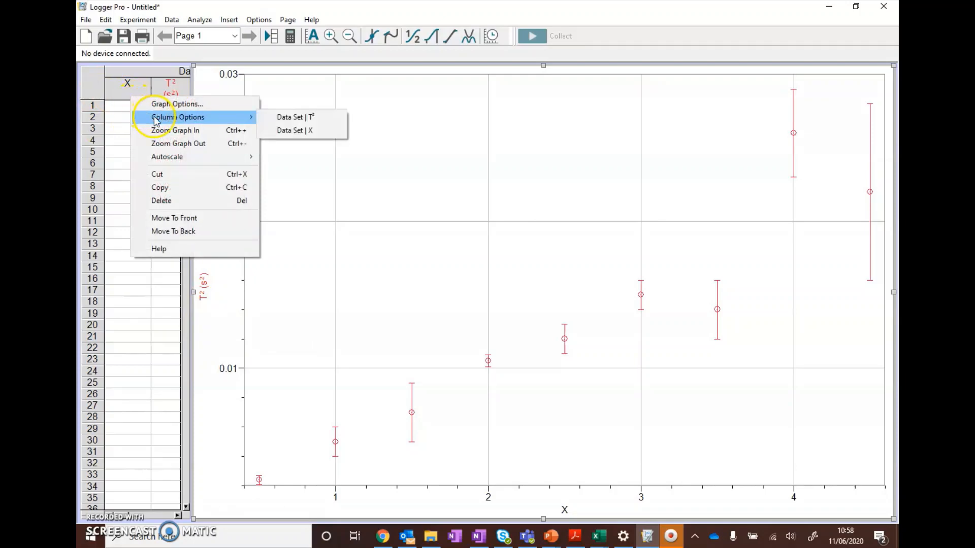
left_click(281, 131)
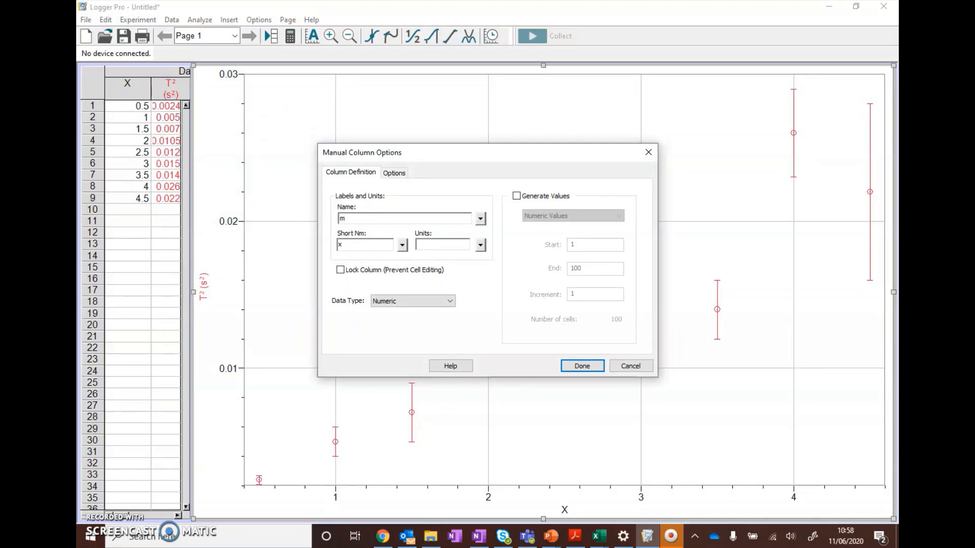
left_click(429, 244)
left_click(582, 366)
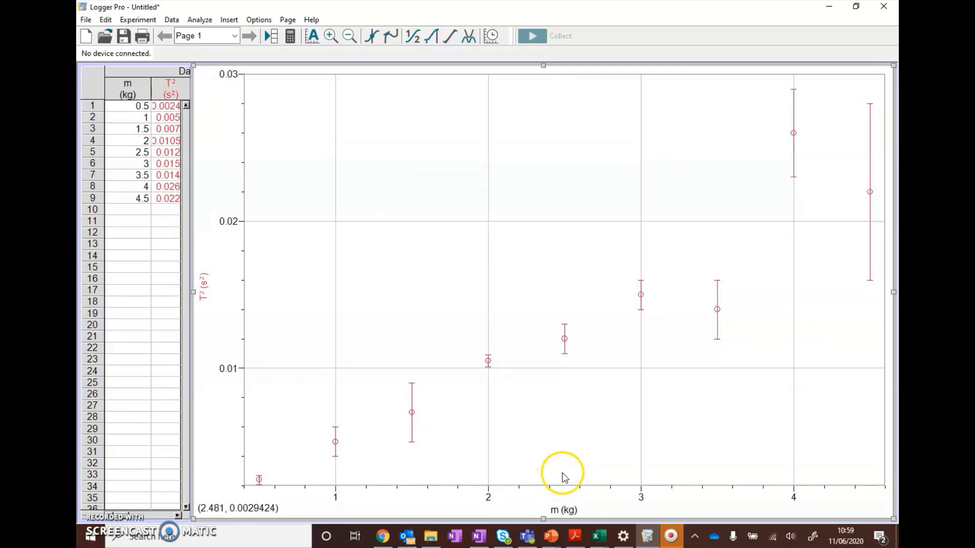
Step: Try an automatic linear fit on the T² against m graph, and delete the fit
left_click(463, 285)
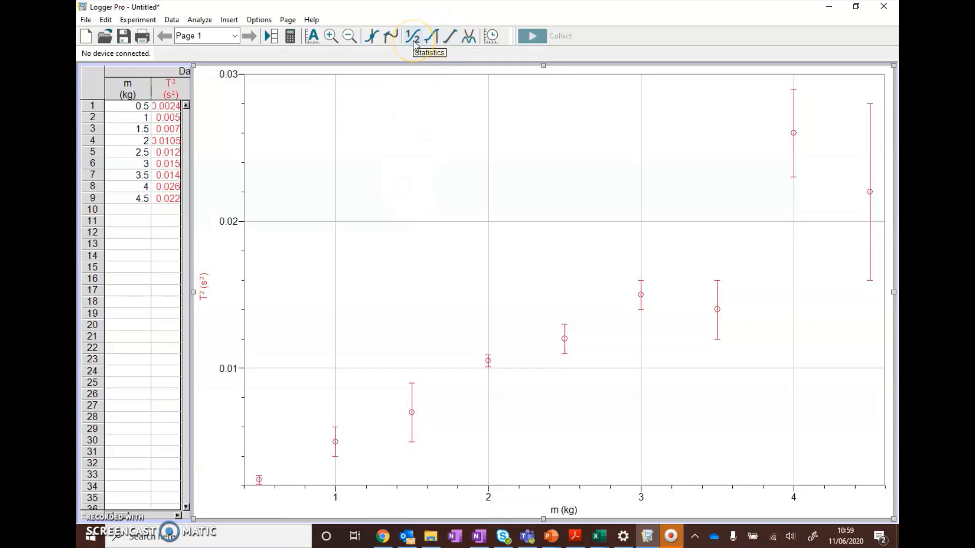
left_click(450, 44)
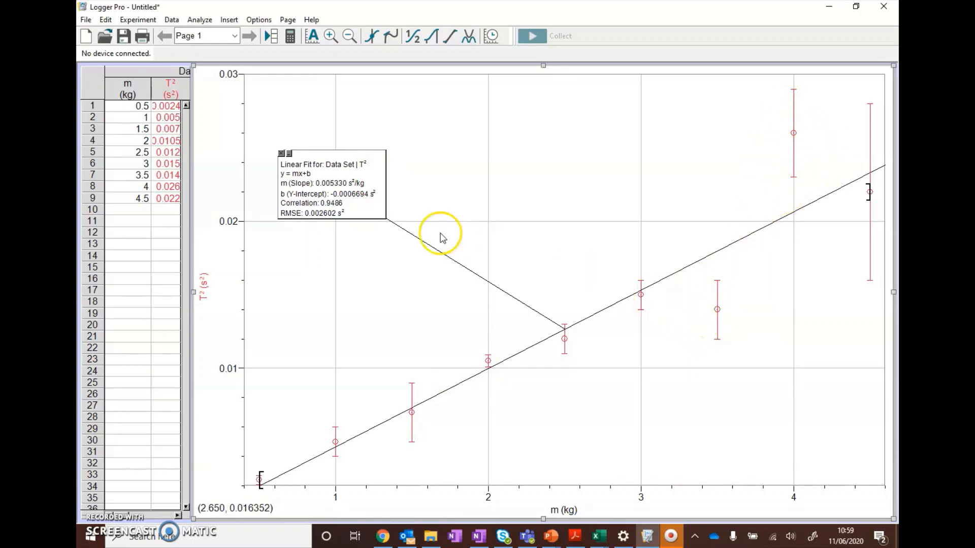
left_click(376, 179)
right_click(376, 178)
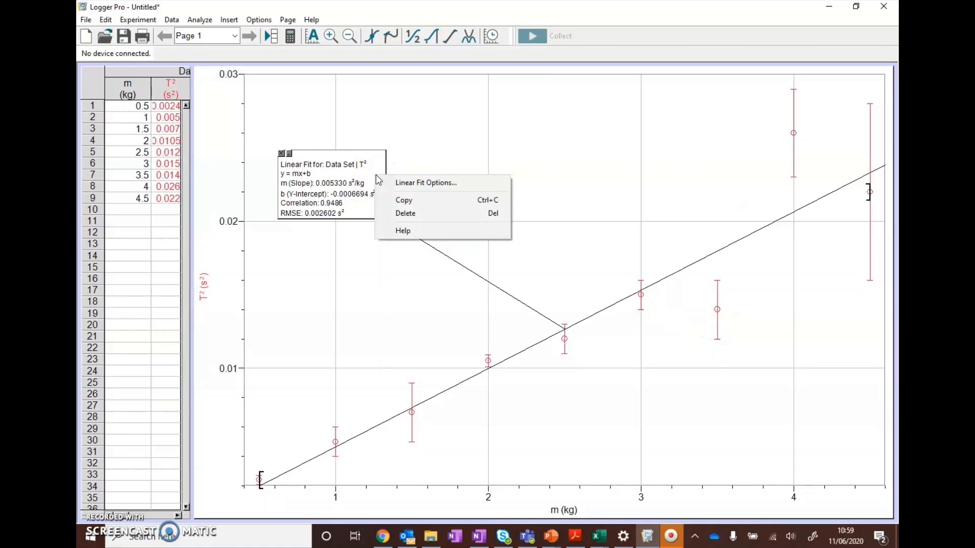
left_click(411, 214)
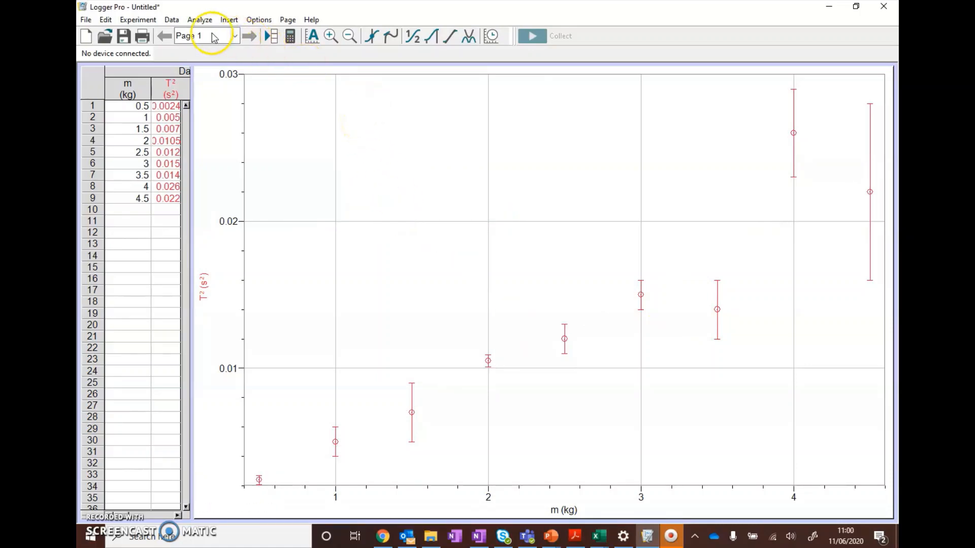
Step: Add a manual linear model with the equation mx+b to the graph and autoscale the axes
left_click(200, 20)
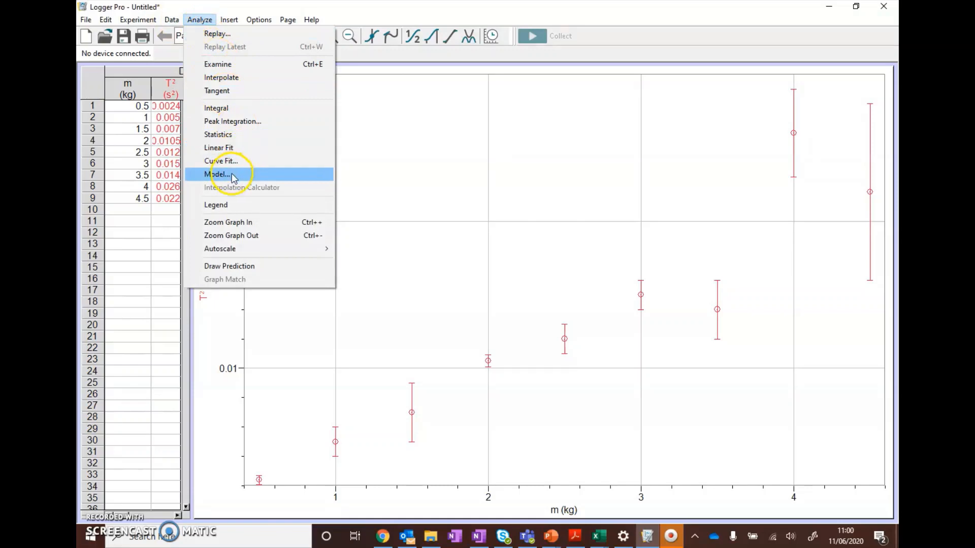
left_click(217, 175)
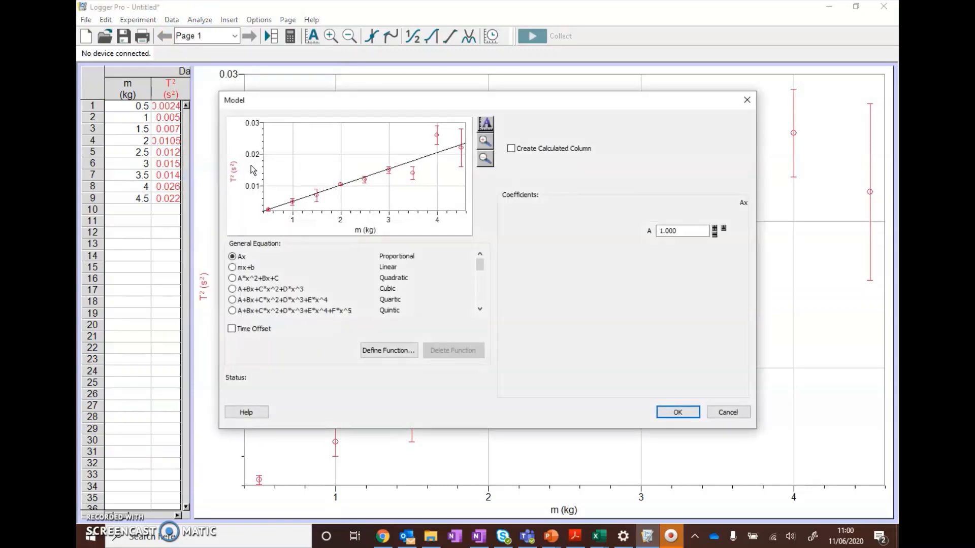
left_click(239, 269)
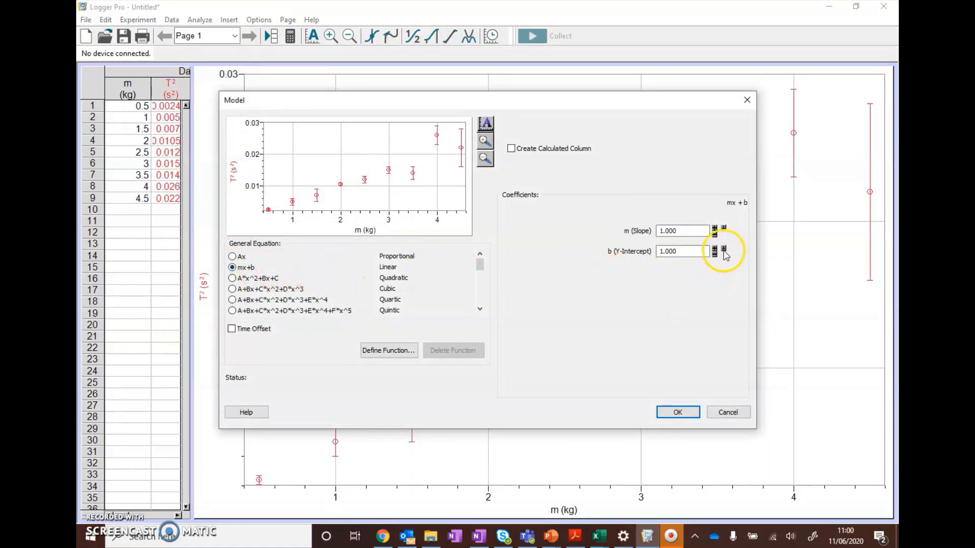
left_click(675, 411)
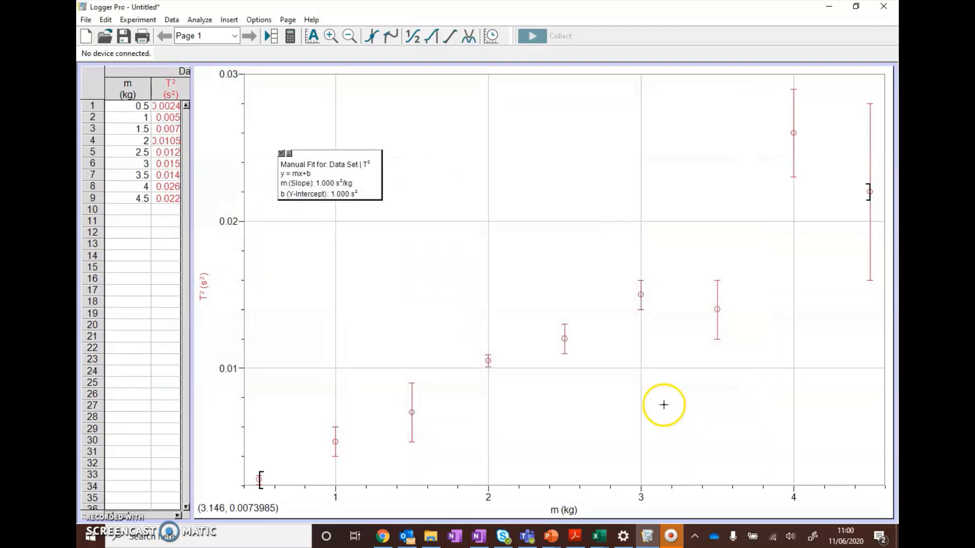
left_click(312, 36)
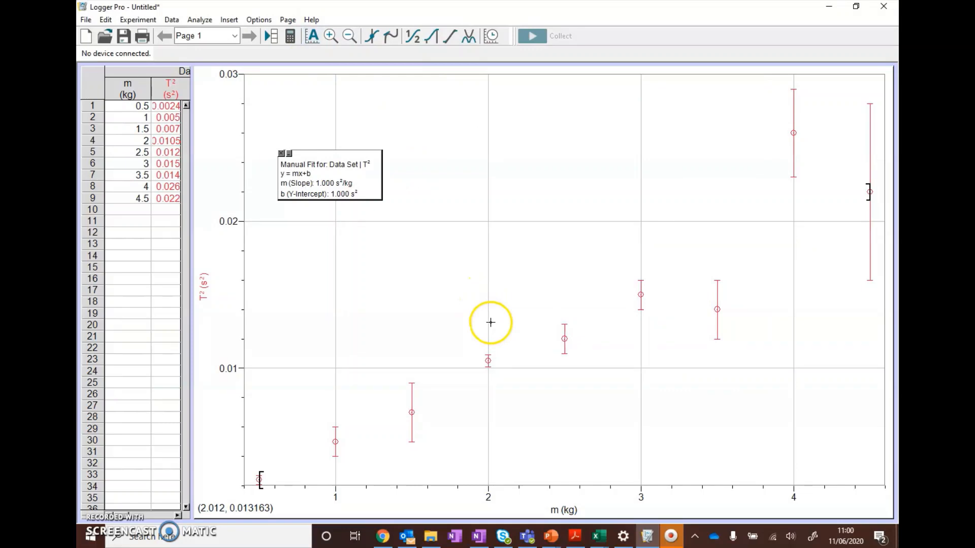
Step: Set the manual fit's y-intercept to 0 and its slope to 0.1
left_click(332, 184)
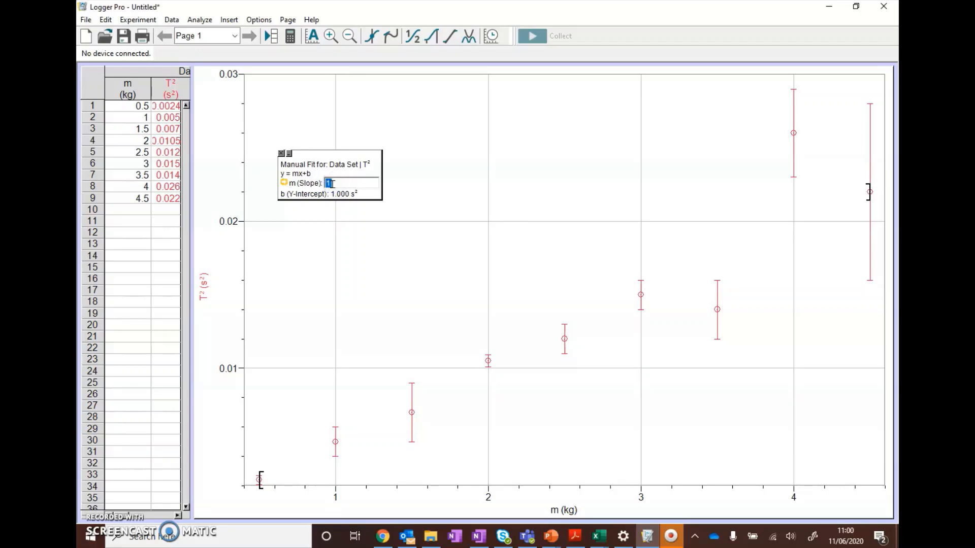
left_click(344, 194)
left_click(345, 194)
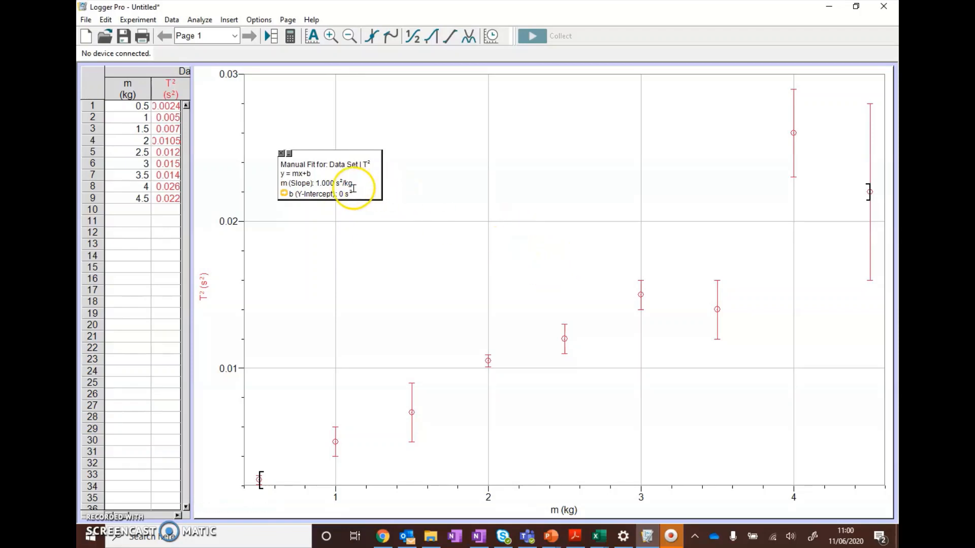
left_click(331, 183)
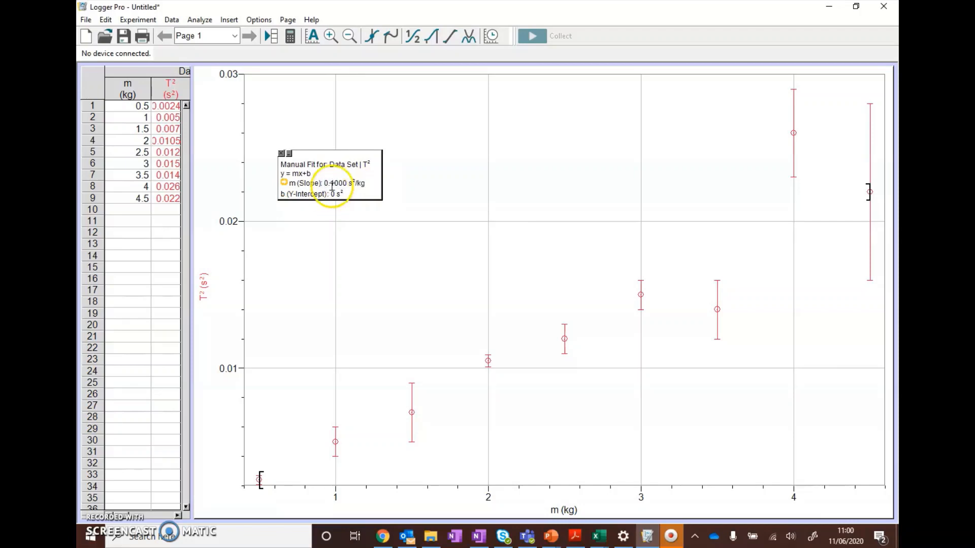
Step: Try a slope of 0.005 for the manual fit and undo that slope change
double_click(333, 183)
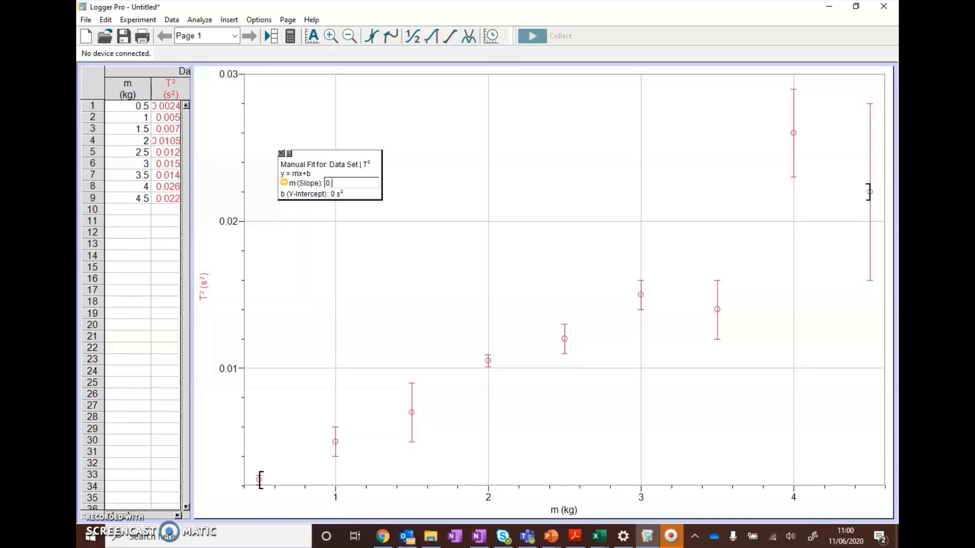
type("5")
key("Return")
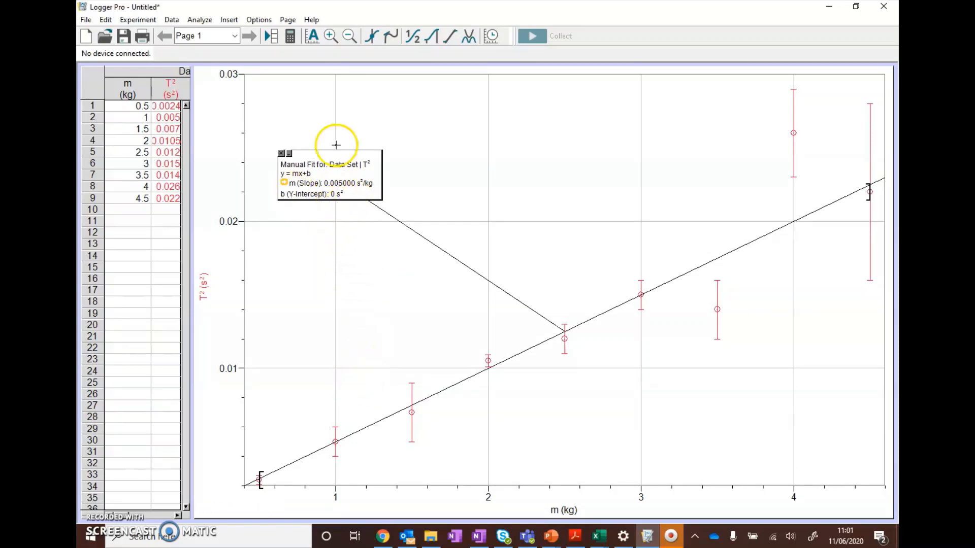
left_click(106, 20)
left_click(115, 34)
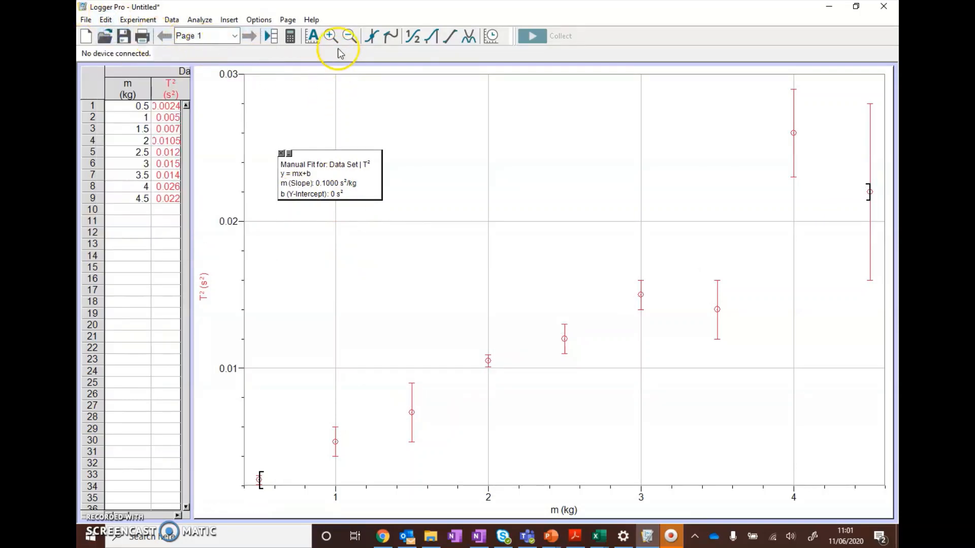
Step: Enable line dragging in the manual fit's options
left_click(348, 36)
left_click(348, 37)
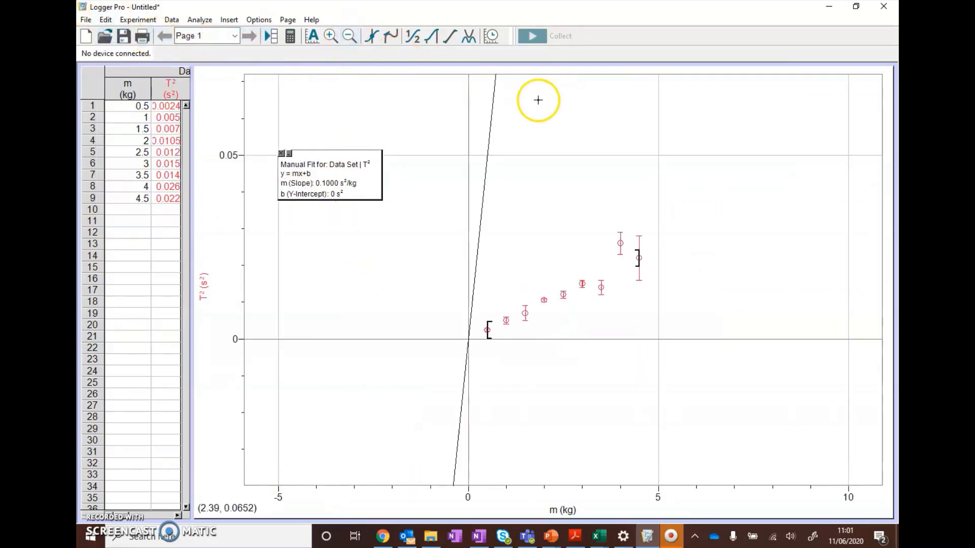
left_click(312, 36)
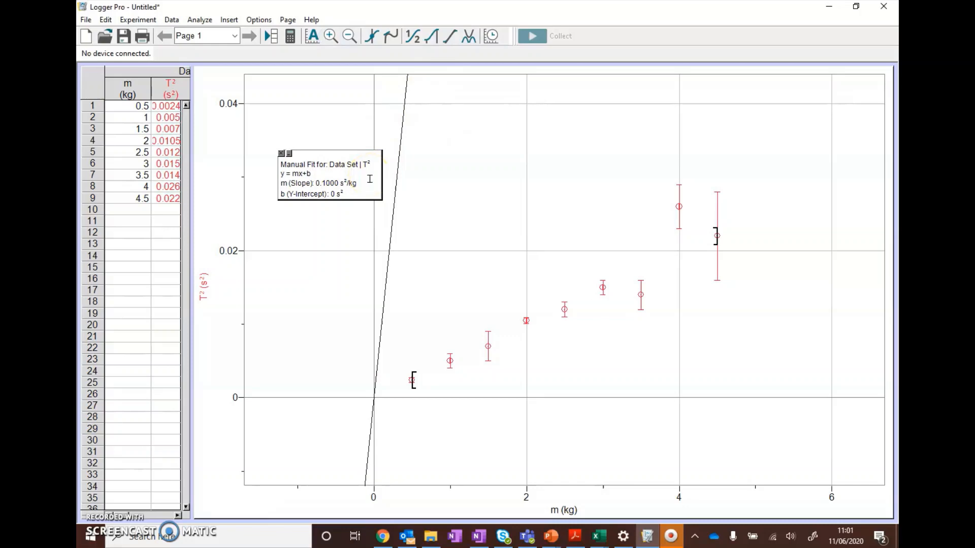
right_click(370, 179)
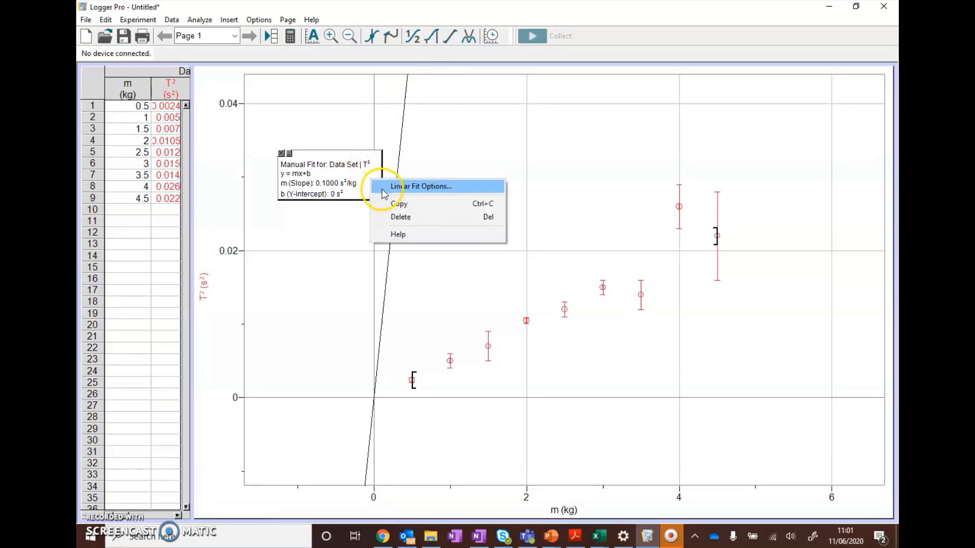
left_click(390, 187)
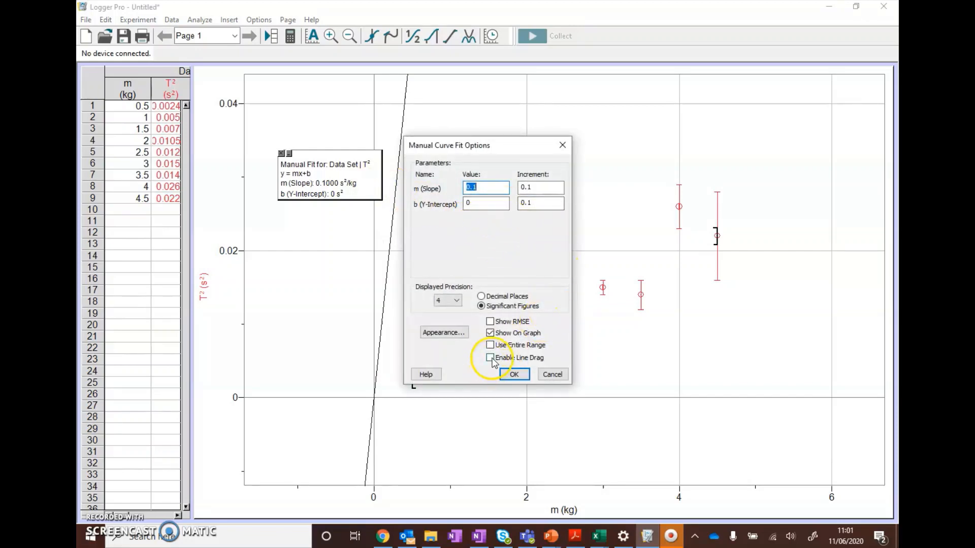
left_click(491, 358)
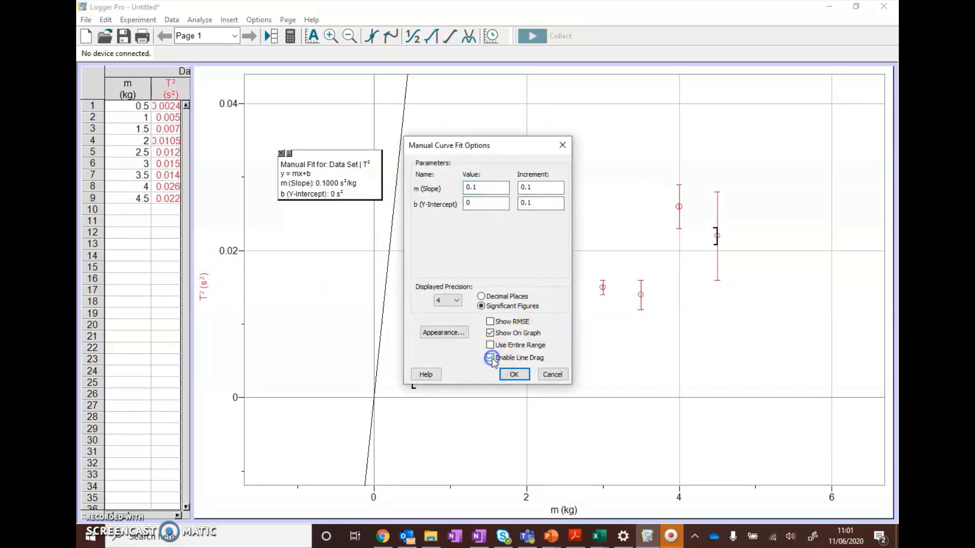
left_click(511, 375)
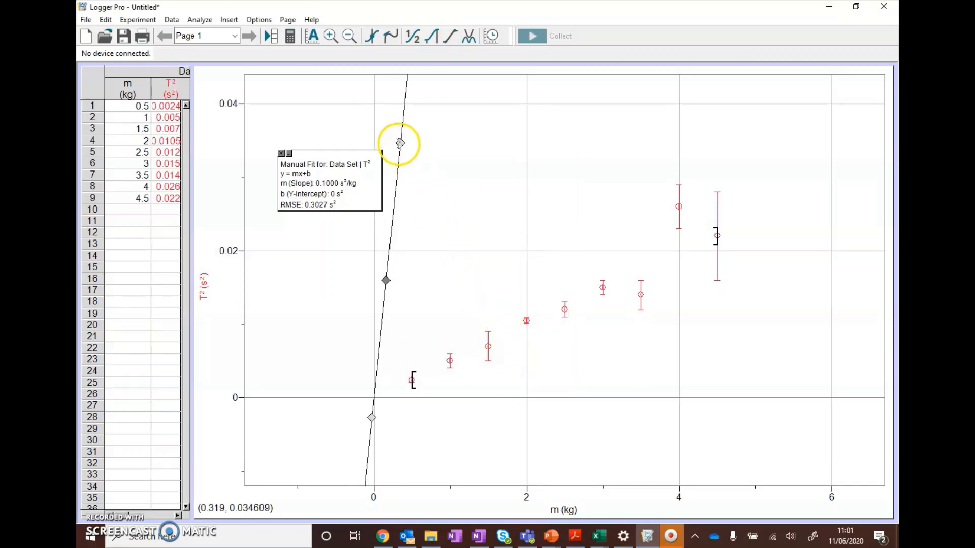
Step: Reposition the manual fit line by its handles to follow the data, with slope about 0.0050 s²/kg and y-intercept about 0.00011 s²
left_click_drag(401, 144, 714, 237)
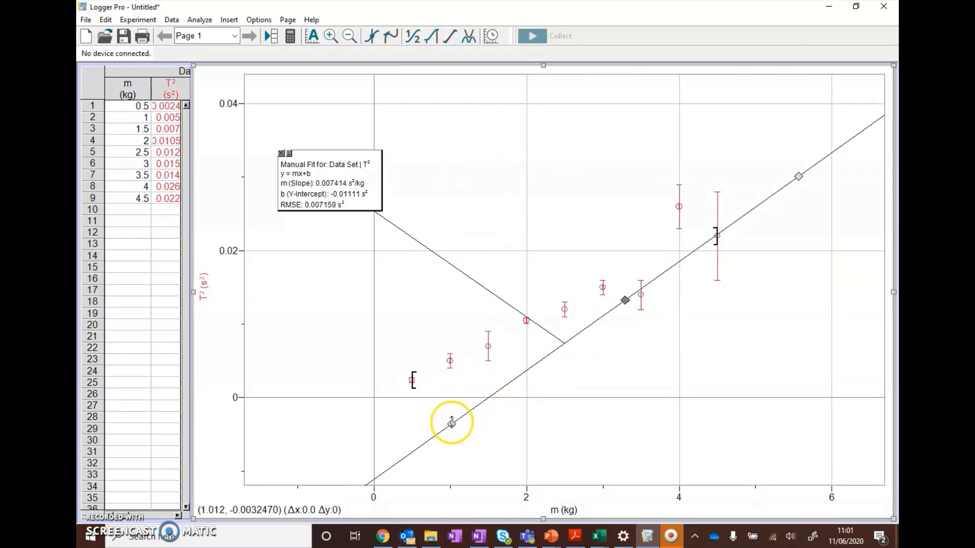
left_click_drag(451, 424, 404, 333)
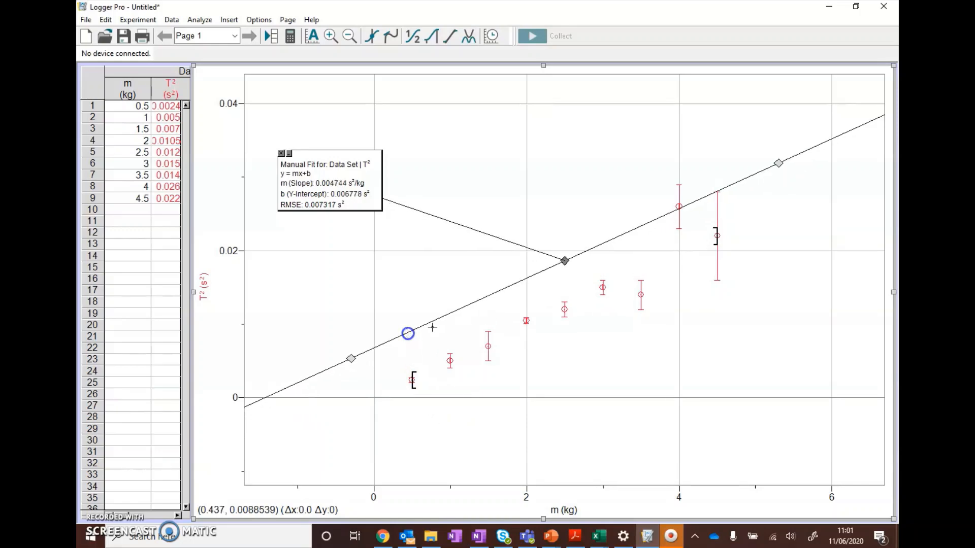
left_click_drag(562, 264, 572, 306)
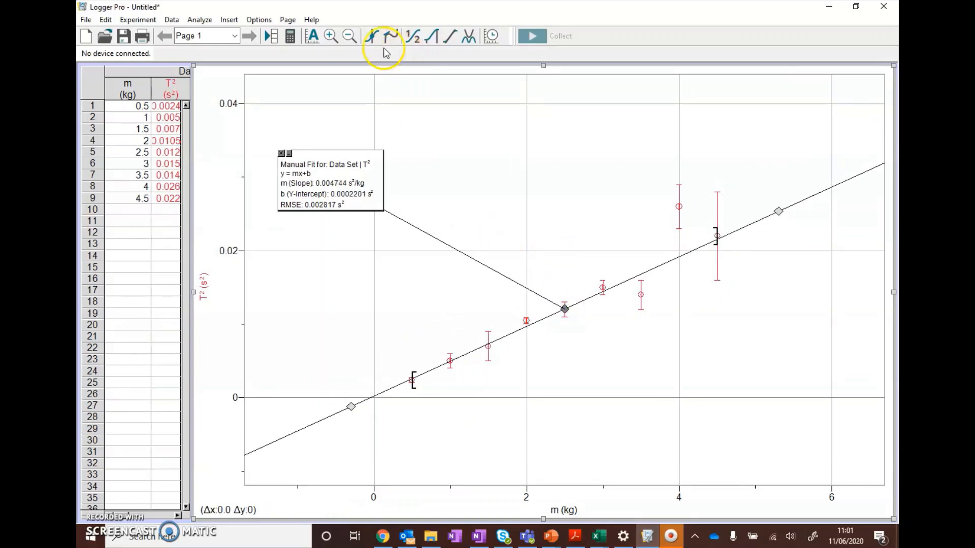
left_click(312, 36)
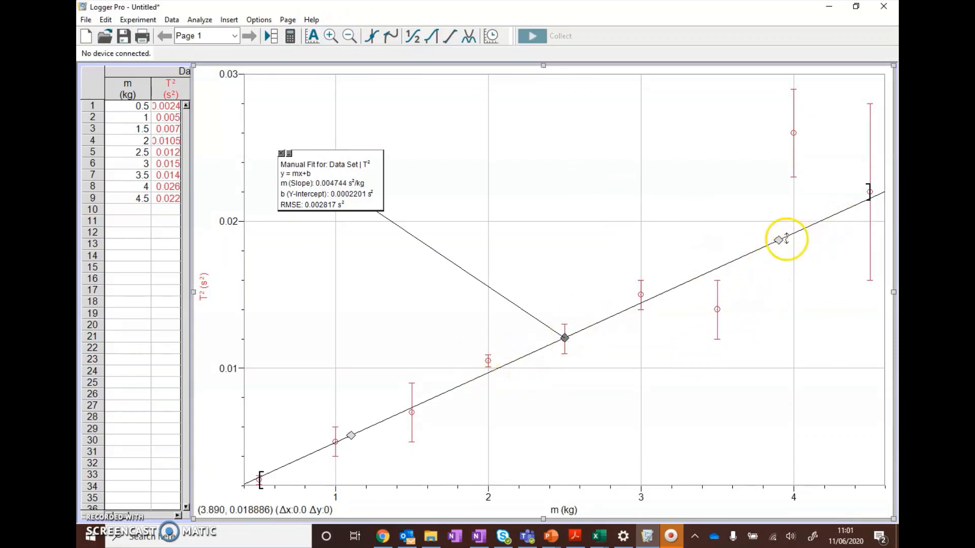
left_click_drag(779, 240, 770, 231)
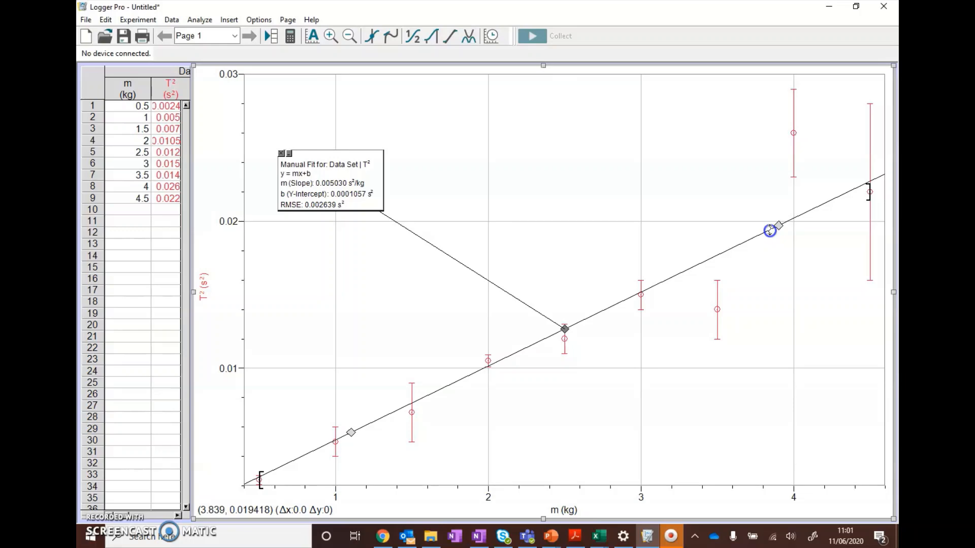
left_click_drag(769, 231, 768, 232)
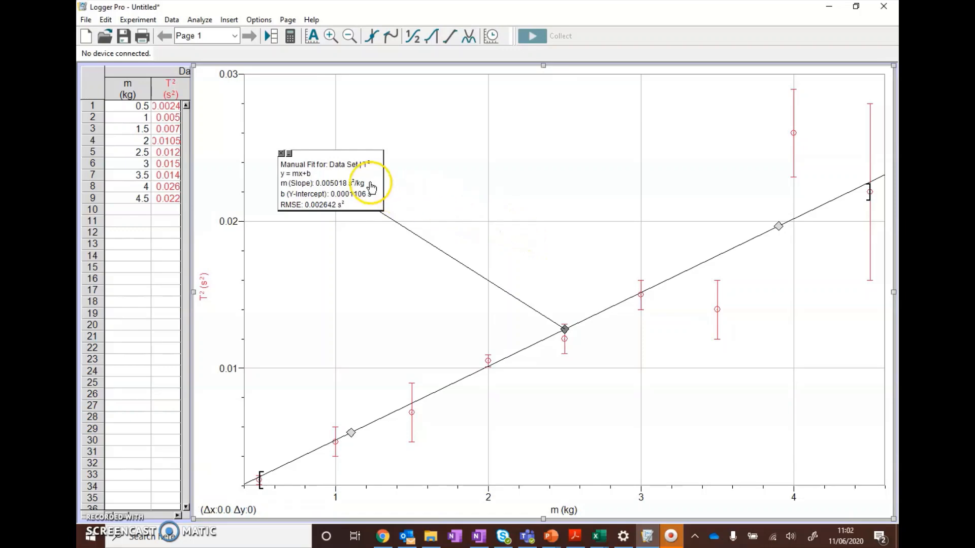
Step: Check the manual fit's options and text appearance, and move its results box above the data near the middle of the graph
right_click(321, 168)
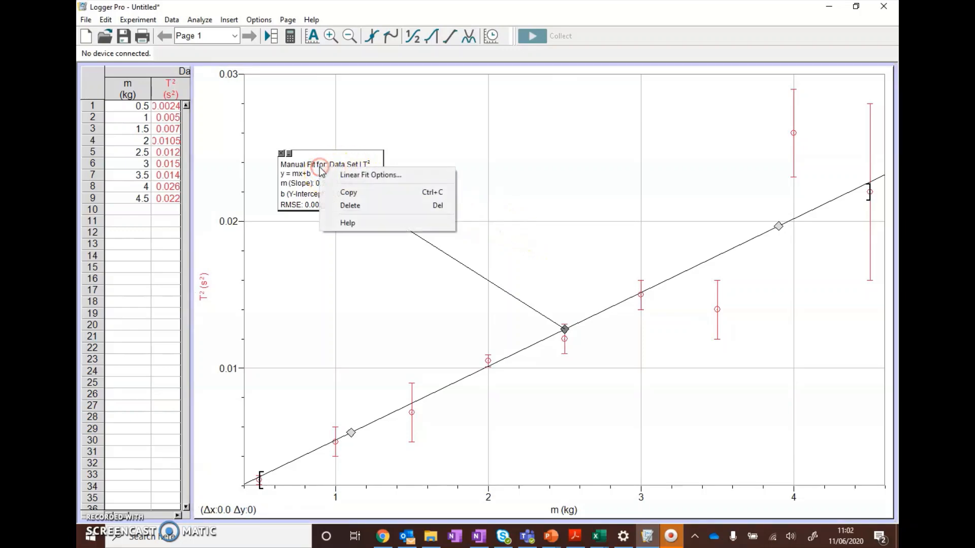
left_click(331, 175)
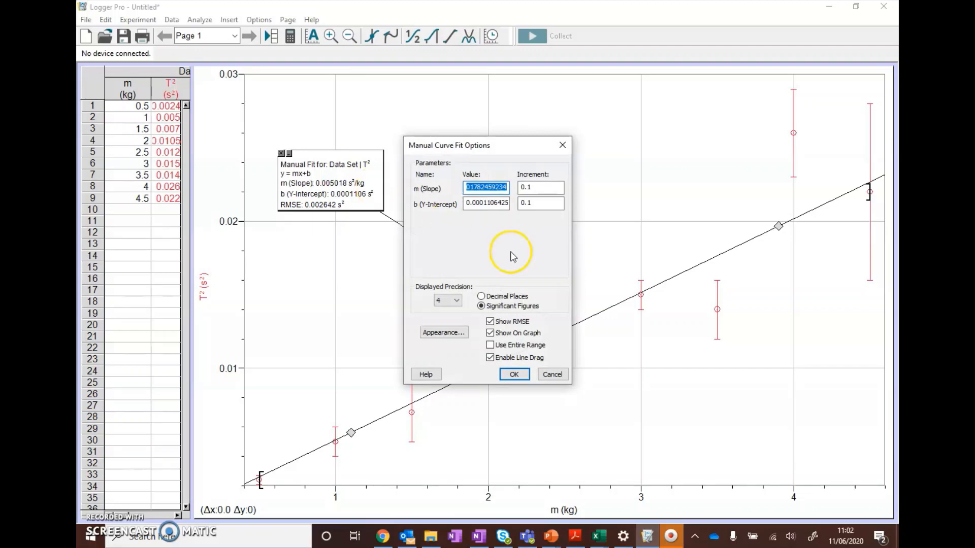
left_click(443, 333)
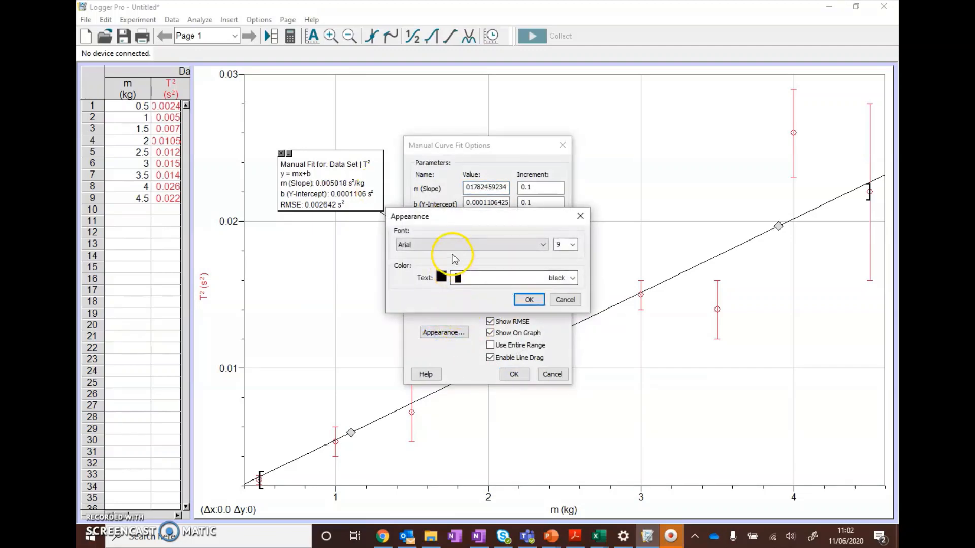
left_click(529, 300)
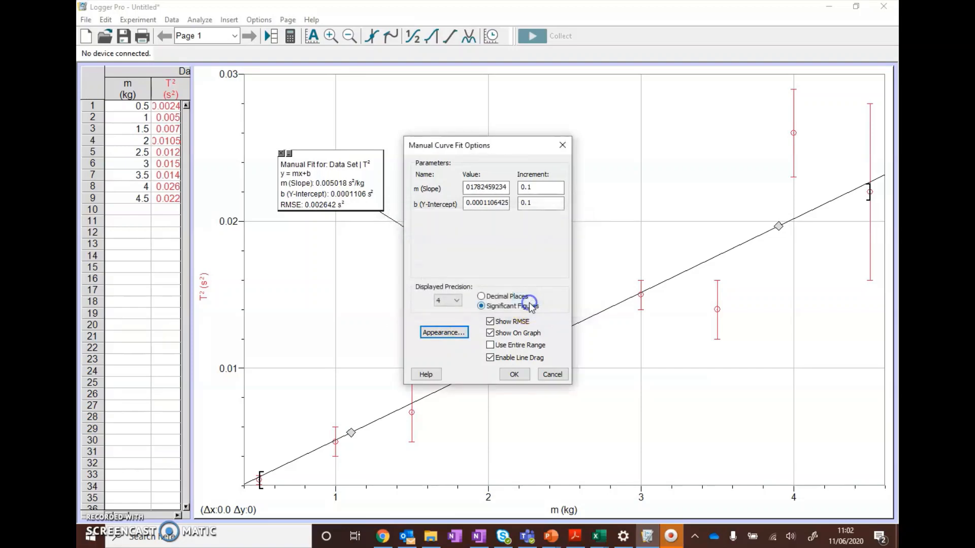
left_click(514, 375)
mouse_move(348, 157)
left_mouse_down()
mouse_move(566, 114)
mouse_move(567, 105)
left_mouse_up()
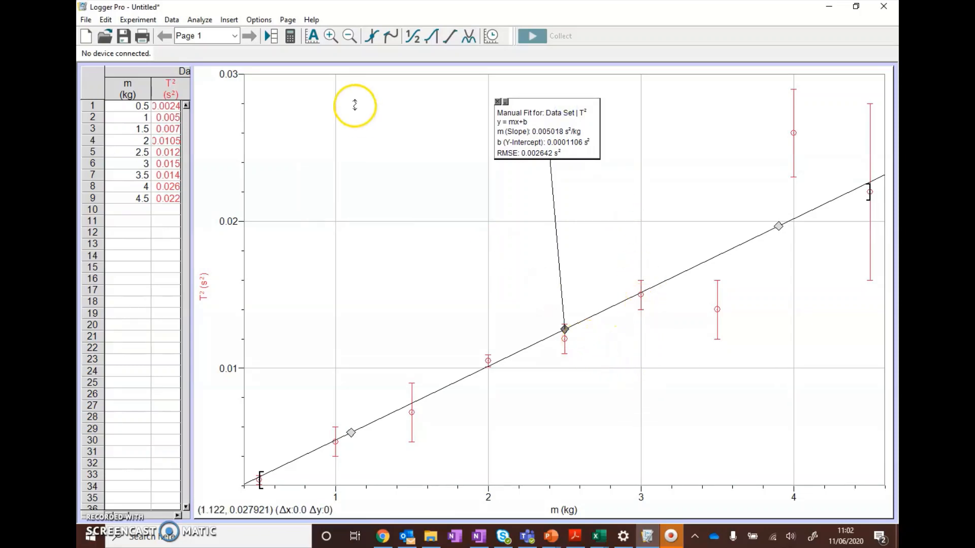
Step: Add a second linear mx+b manual model and move its results box beside the first fit's box
left_click(172, 20)
left_click(200, 20)
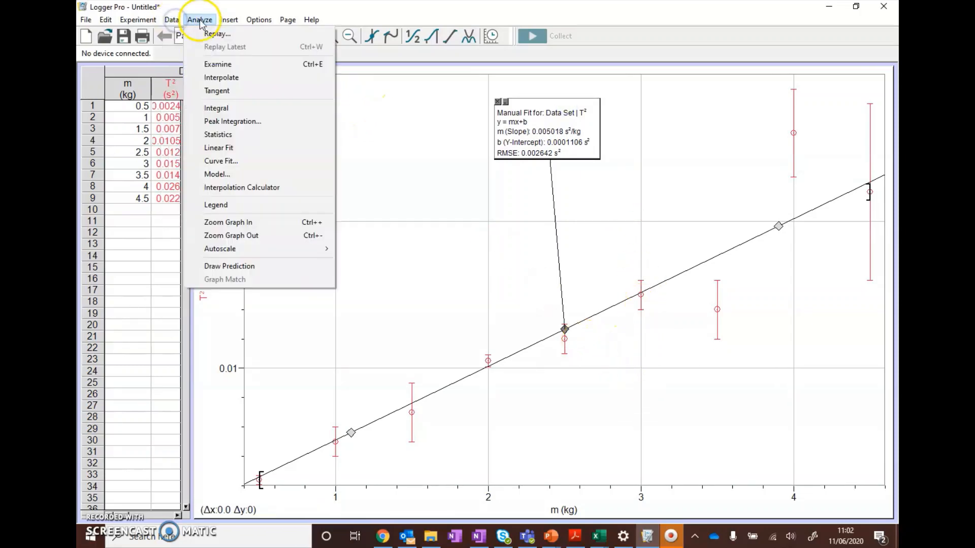
left_click(238, 175)
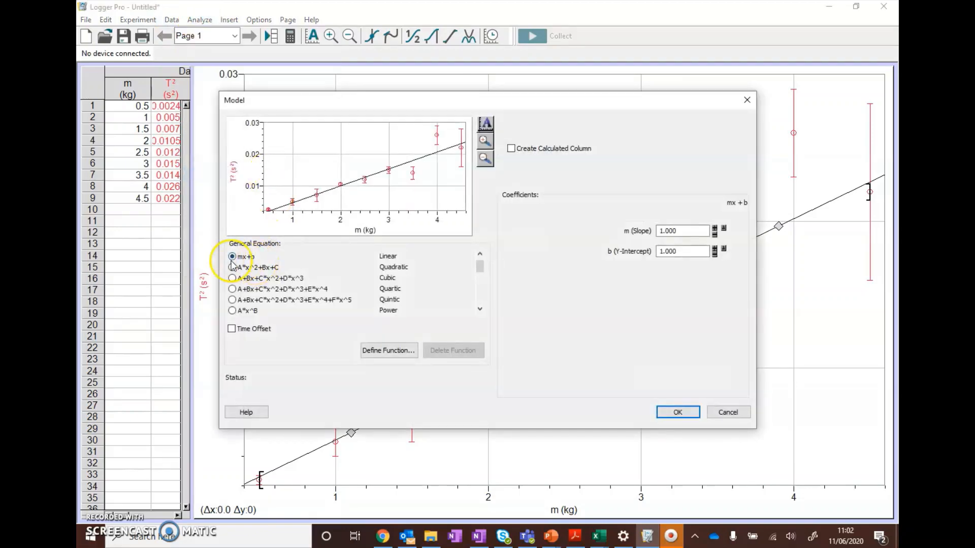
left_click(668, 414)
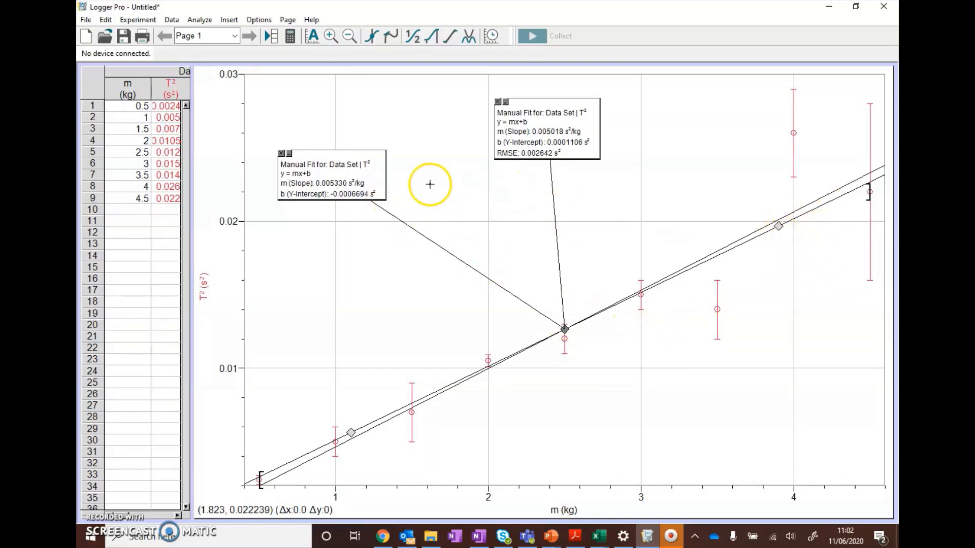
left_click(375, 176)
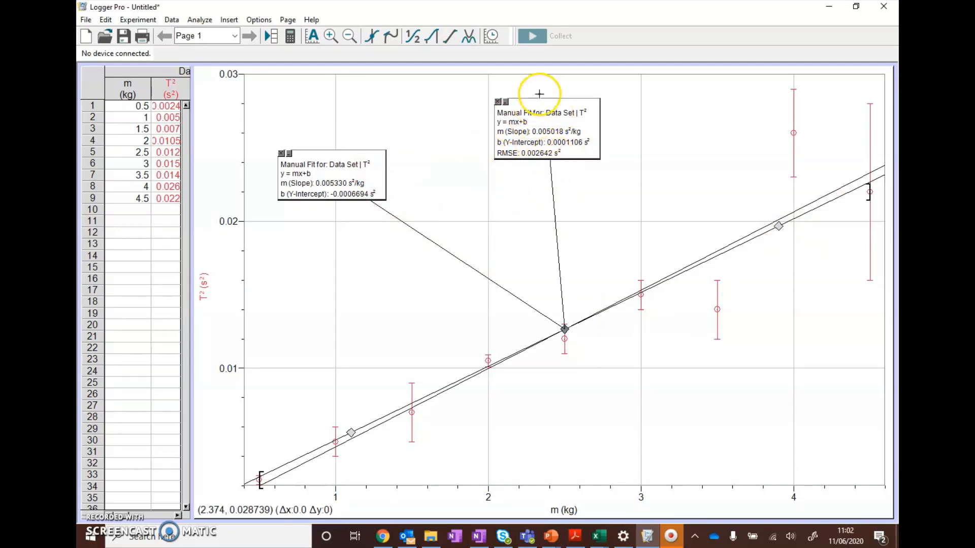
left_click(373, 178)
mouse_move(372, 178)
left_mouse_down()
mouse_move(453, 144)
mouse_move(732, 136)
left_mouse_up()
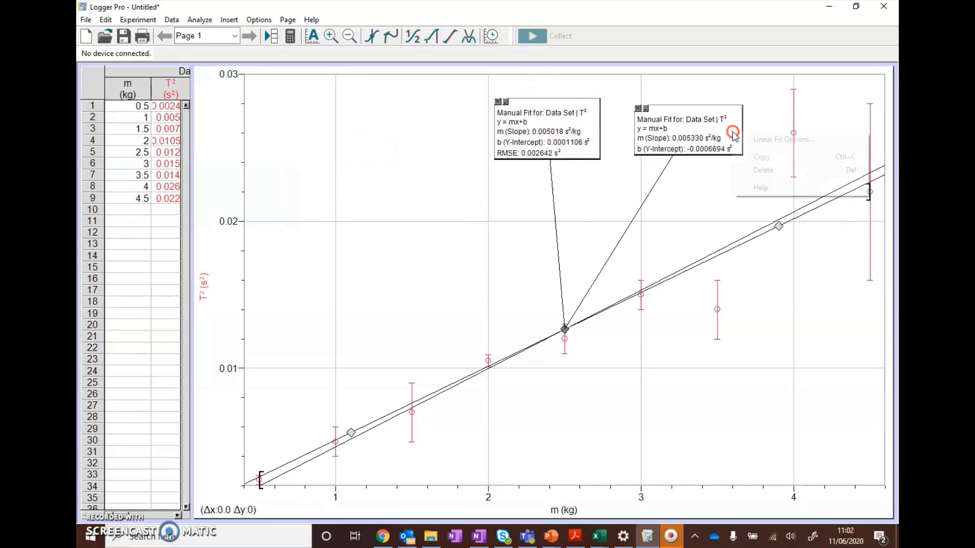
Step: Set the second manual fit's text colour to blue in its appearance options
right_click(733, 133)
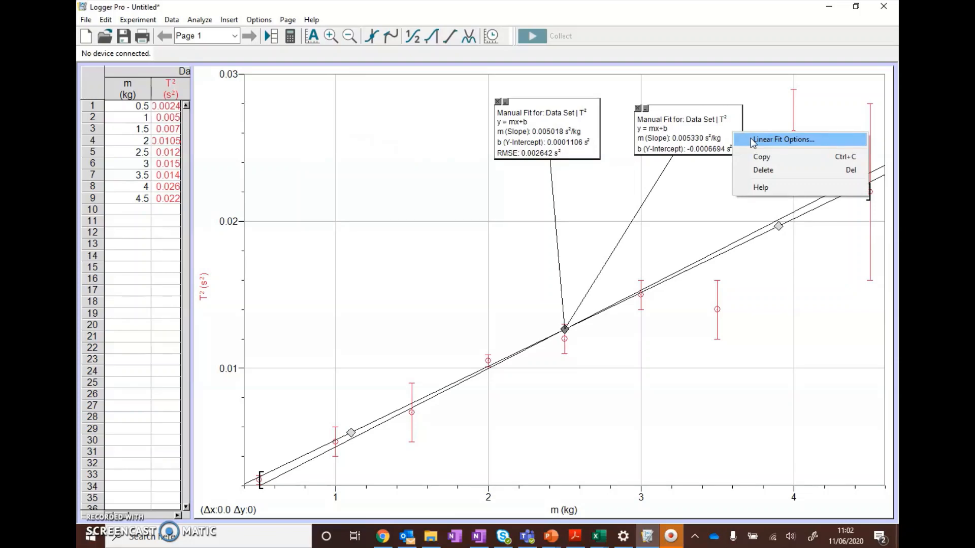
left_click(752, 140)
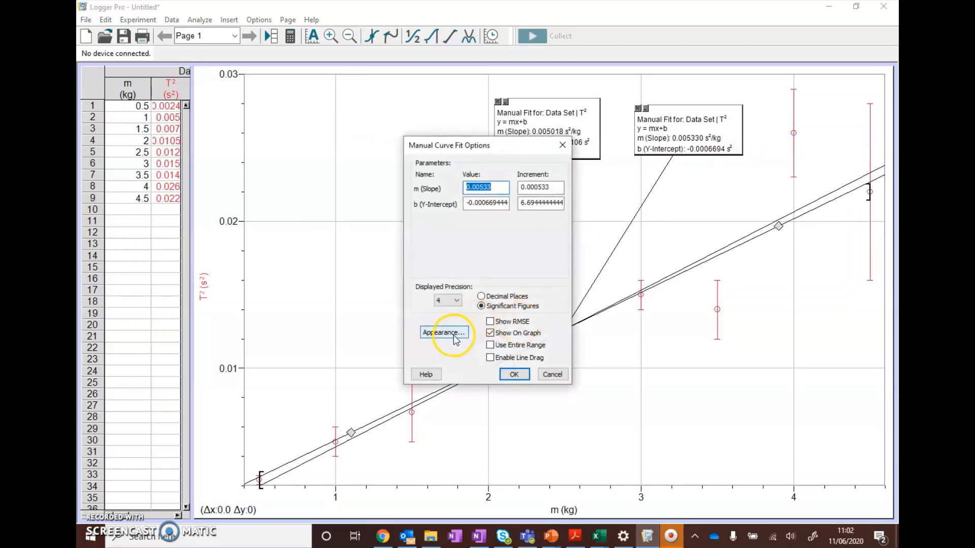
left_click(441, 333)
left_click(457, 278)
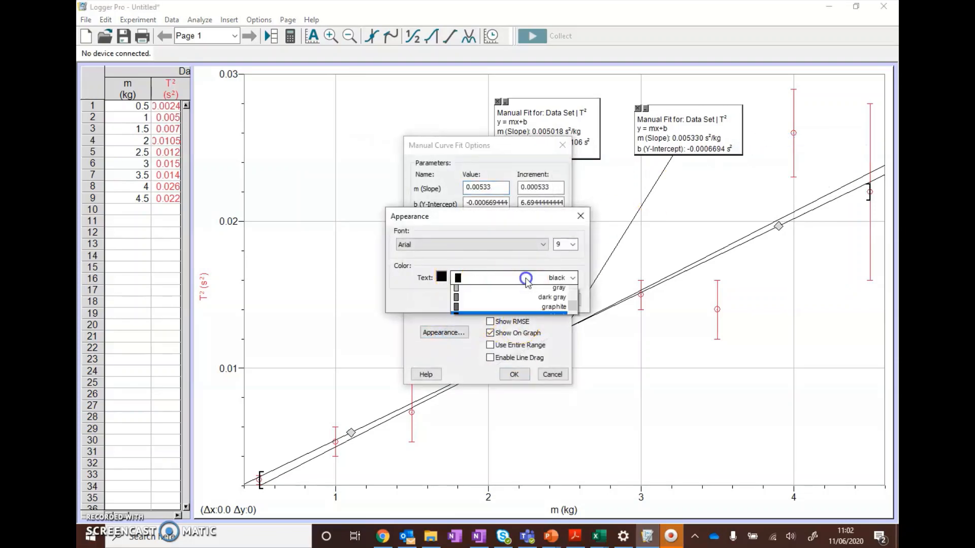
left_click(442, 280)
left_click(442, 278)
left_click(495, 277)
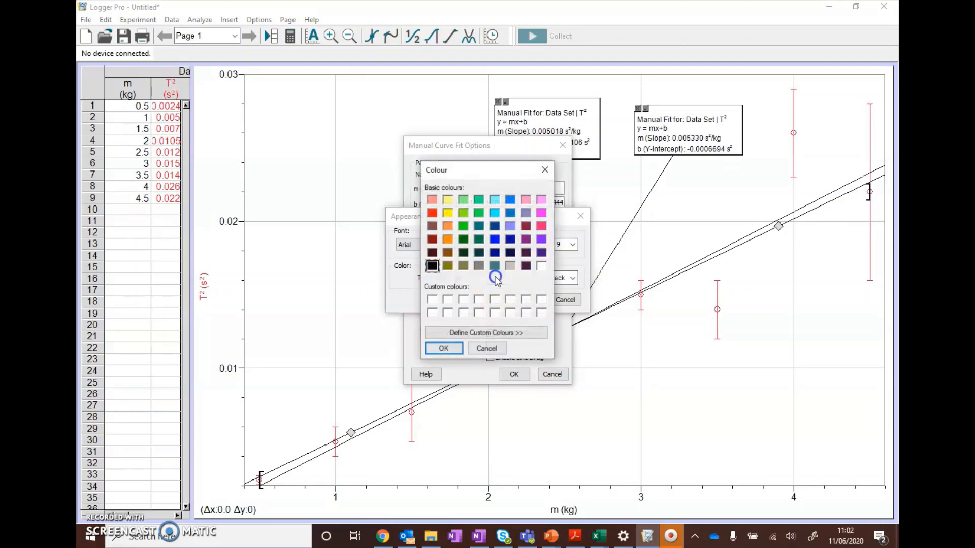
left_click(491, 348)
left_click(571, 277)
left_click_drag(571, 342, 571, 327)
left_click(462, 318)
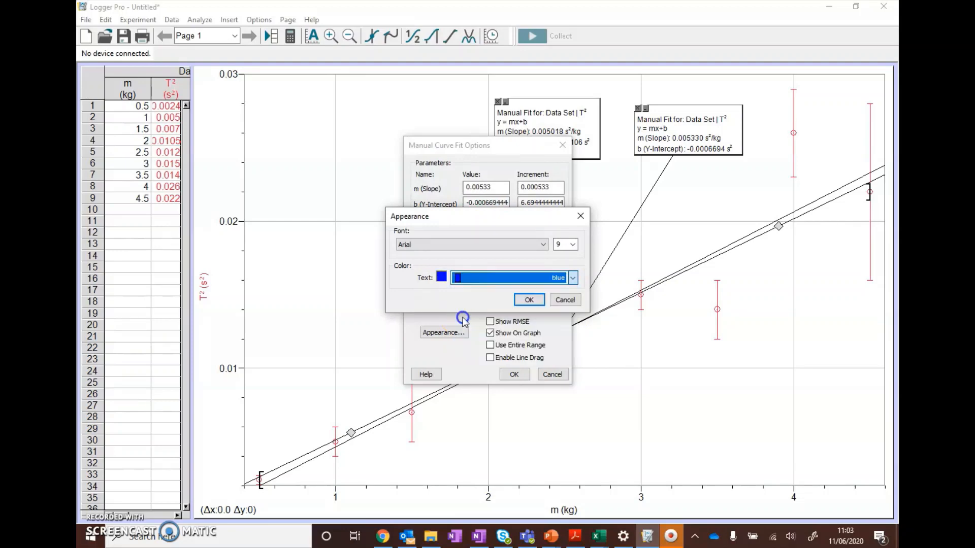
left_click(529, 300)
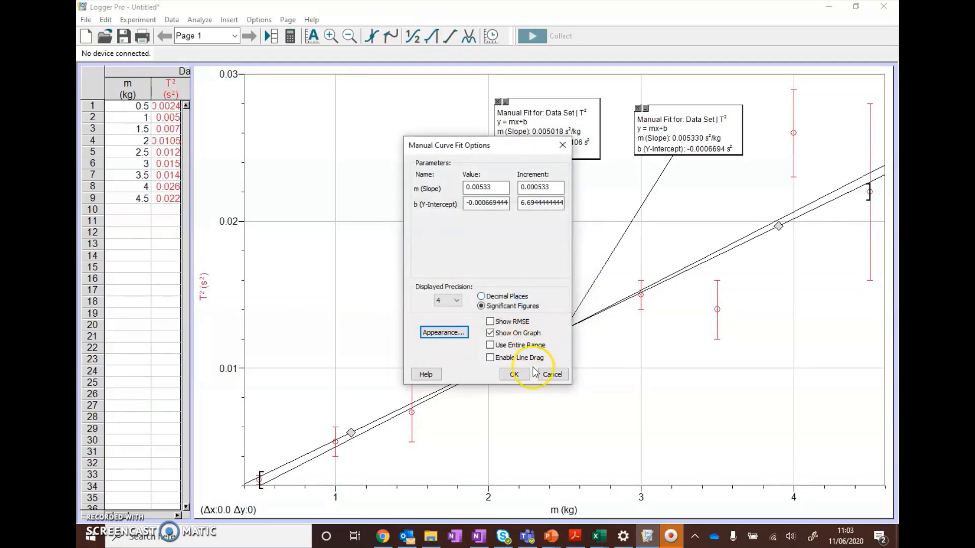
left_click(514, 374)
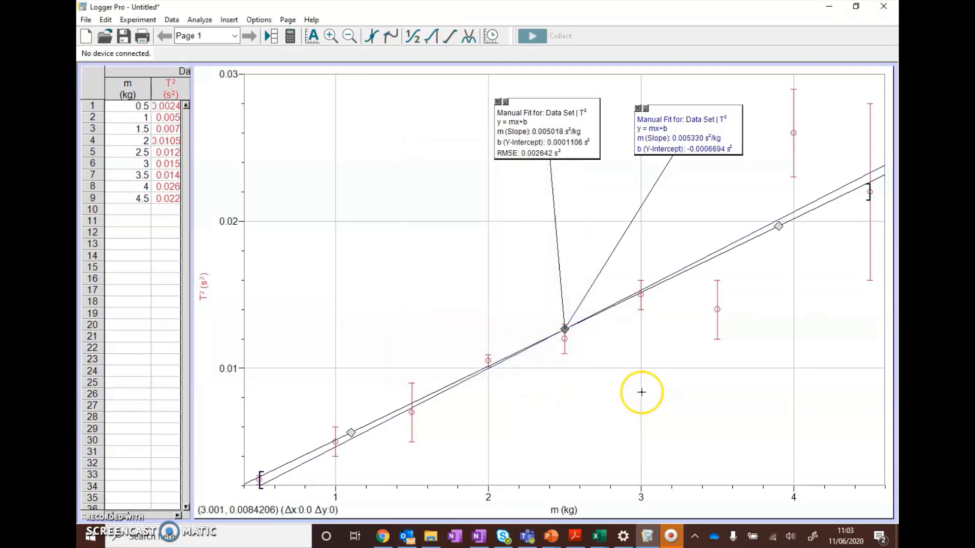
left_click(641, 391)
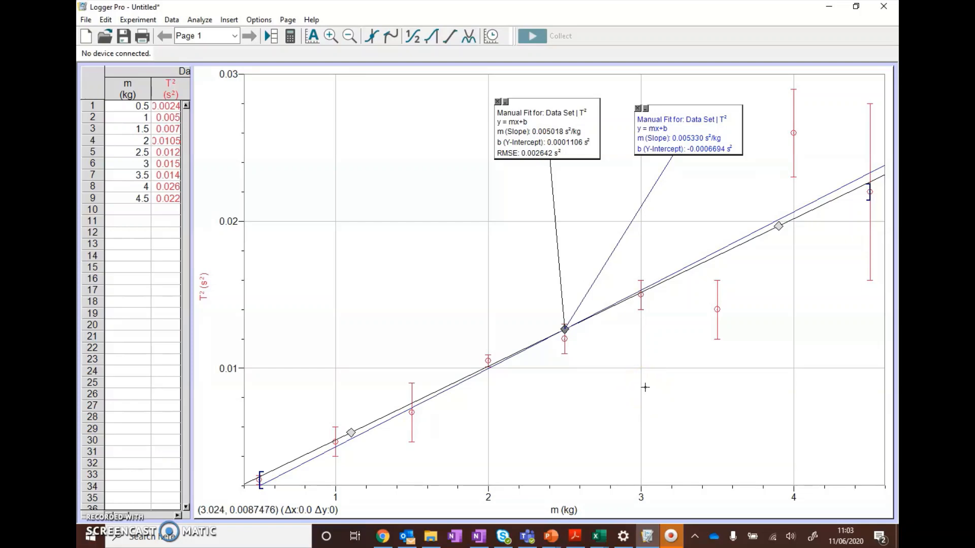
left_click(651, 380)
left_click(760, 303)
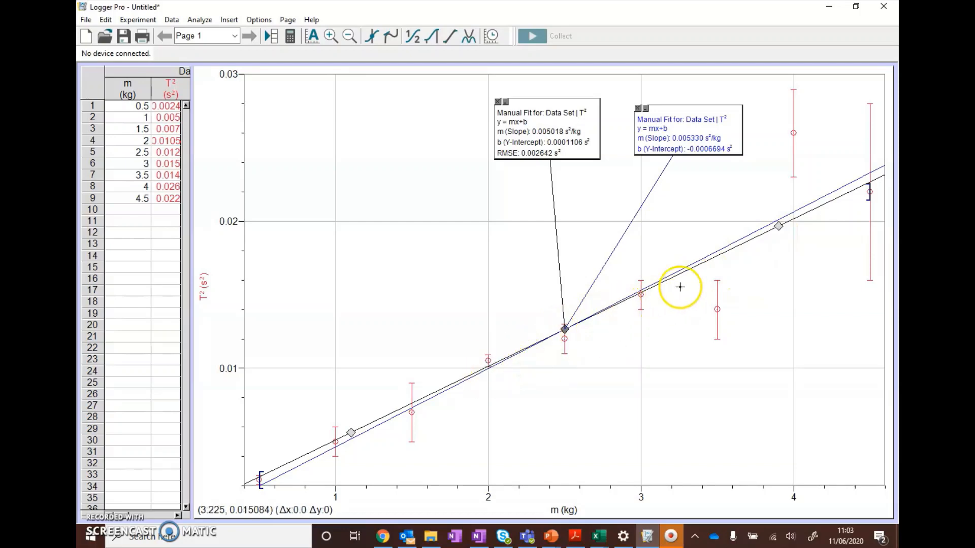
Step: Try shifting the black manual fit line up to a y-intercept of about 0.00047 s², and undo the shift
left_click(566, 329)
left_click_drag(566, 329, 565, 324)
left_click(99, 20)
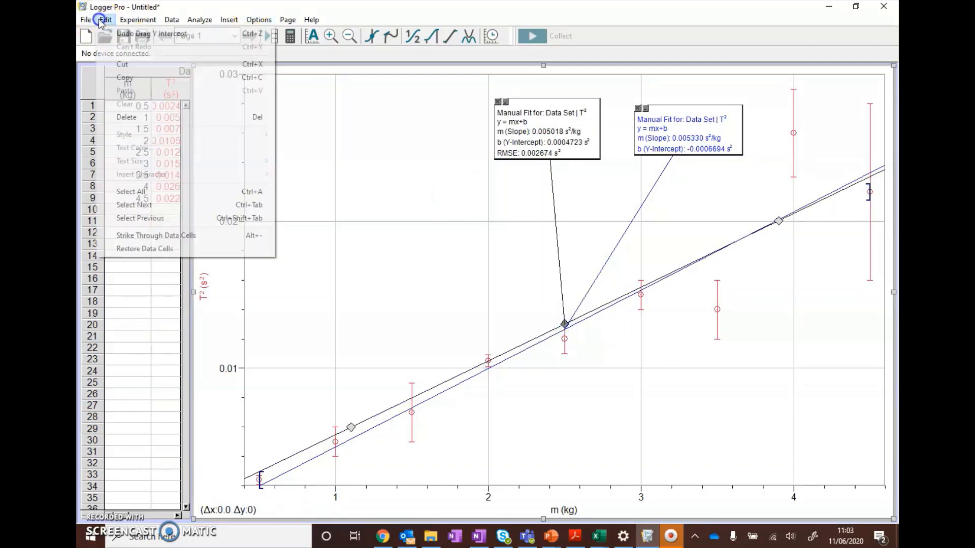
left_click(125, 34)
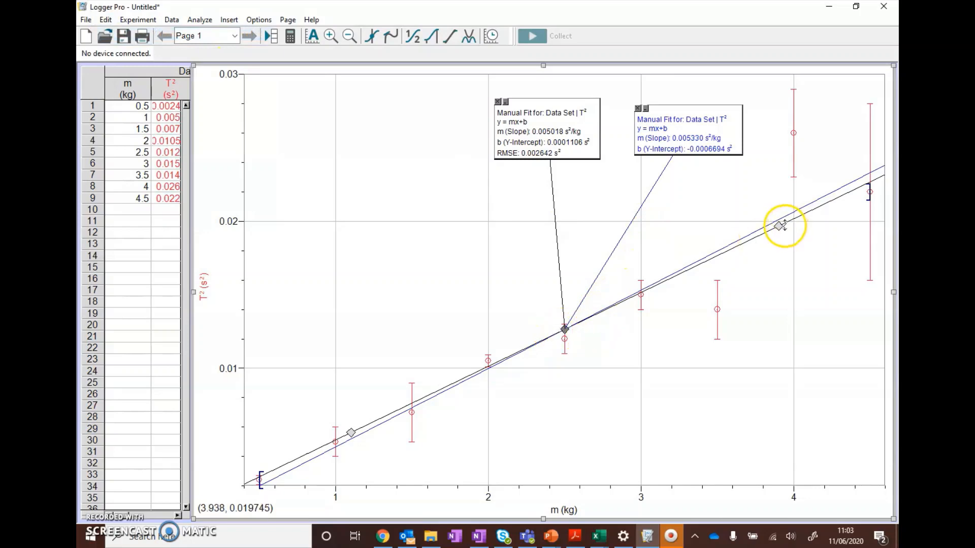
Step: Disable line dragging in the black manual fit's options
left_click(588, 123)
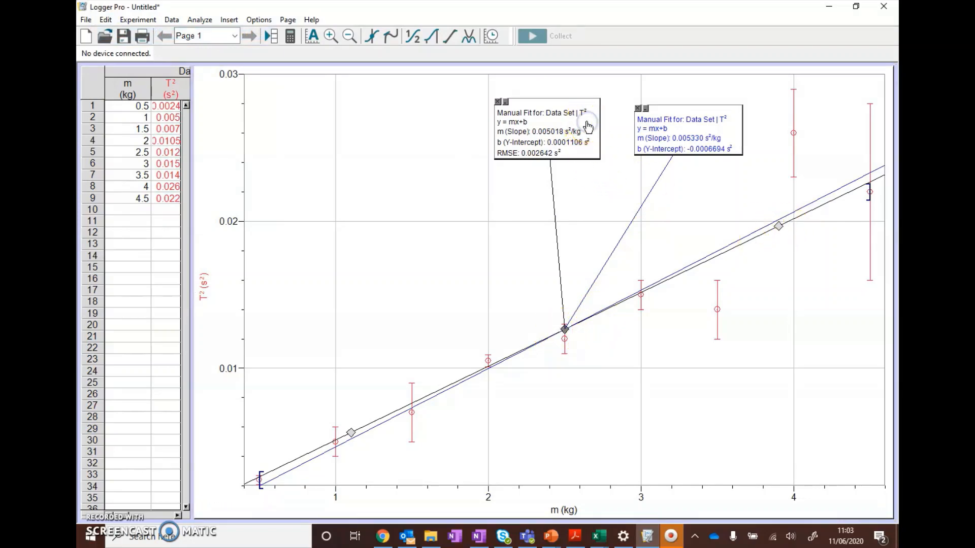
right_click(587, 127)
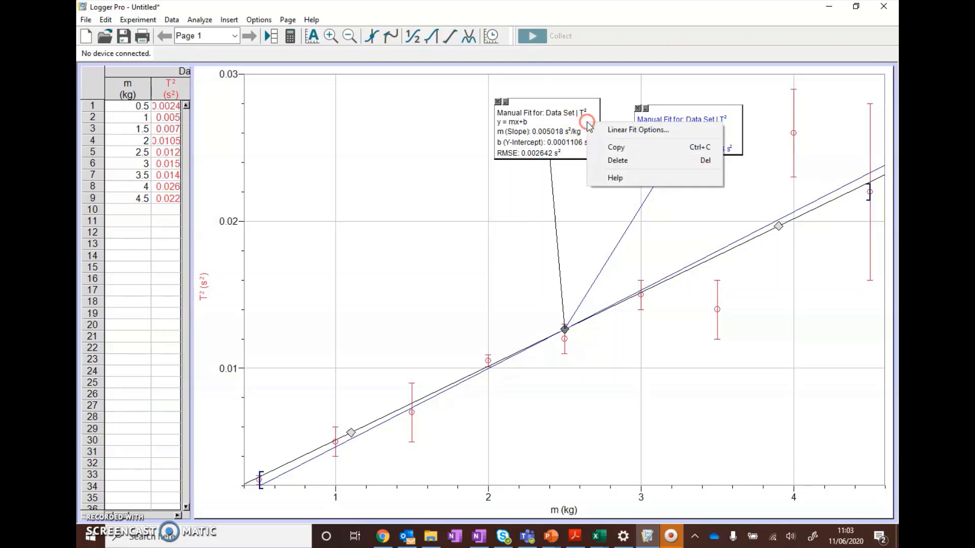
left_click(617, 128)
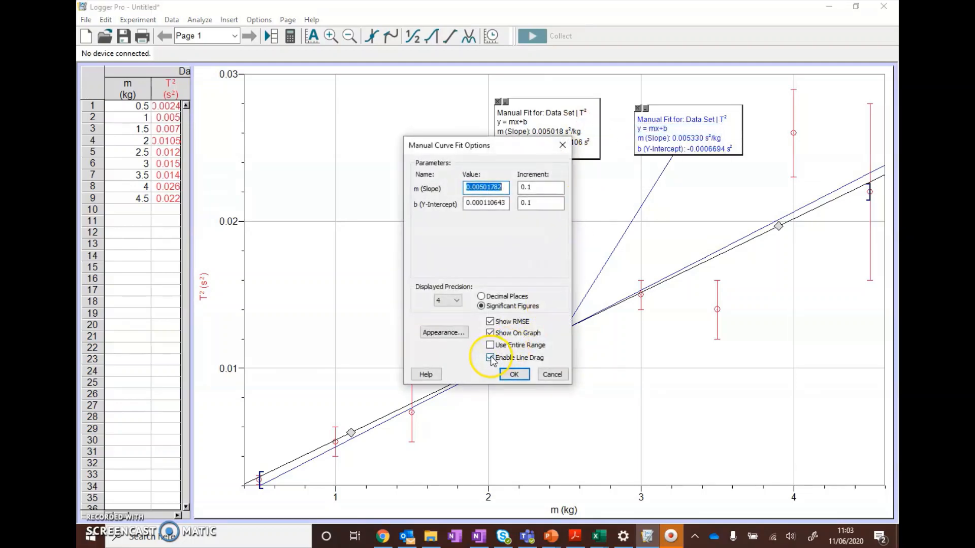
left_click(513, 375)
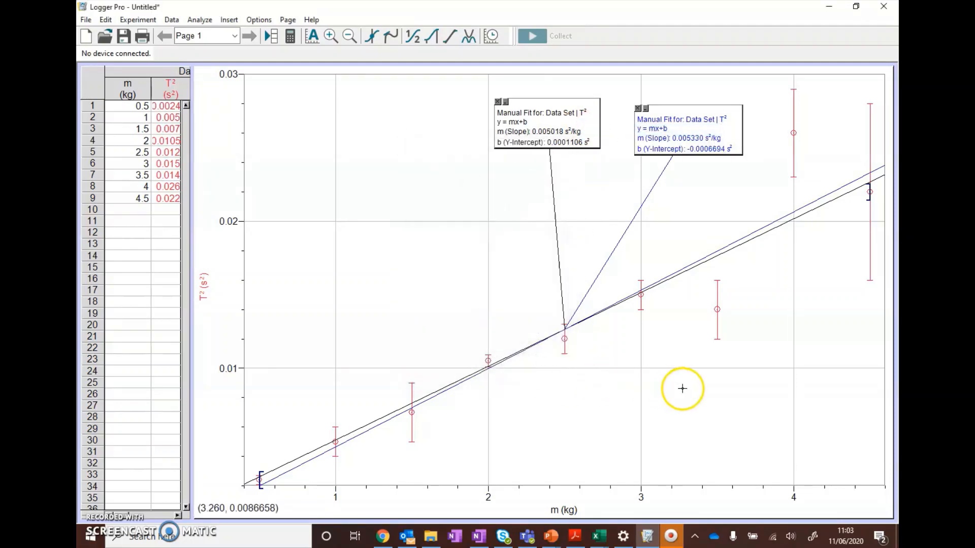
Step: Enable line dragging for the blue manual fit and steepen the line to a slope of about 0.0055 s²/kg and y-intercept about -0.00076 s²
right_click(733, 130)
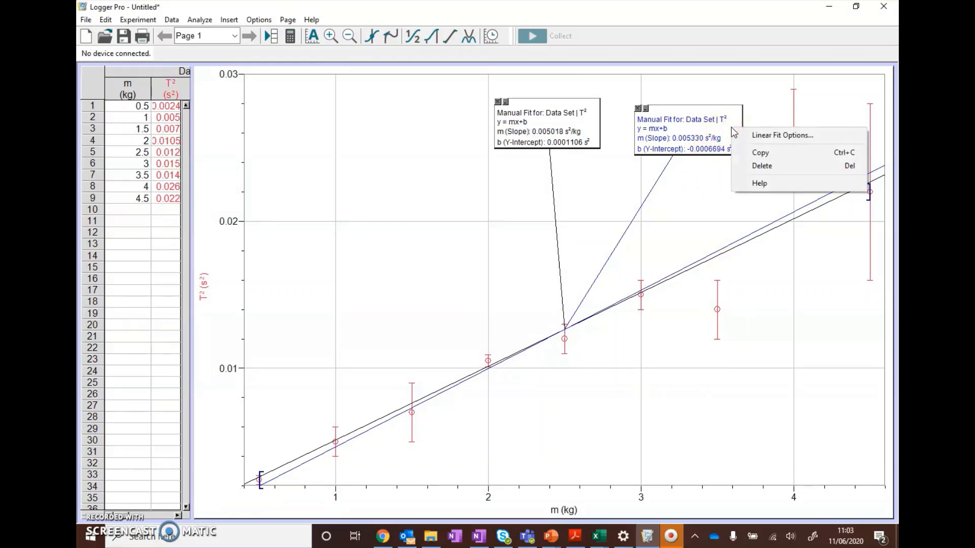
left_click(752, 137)
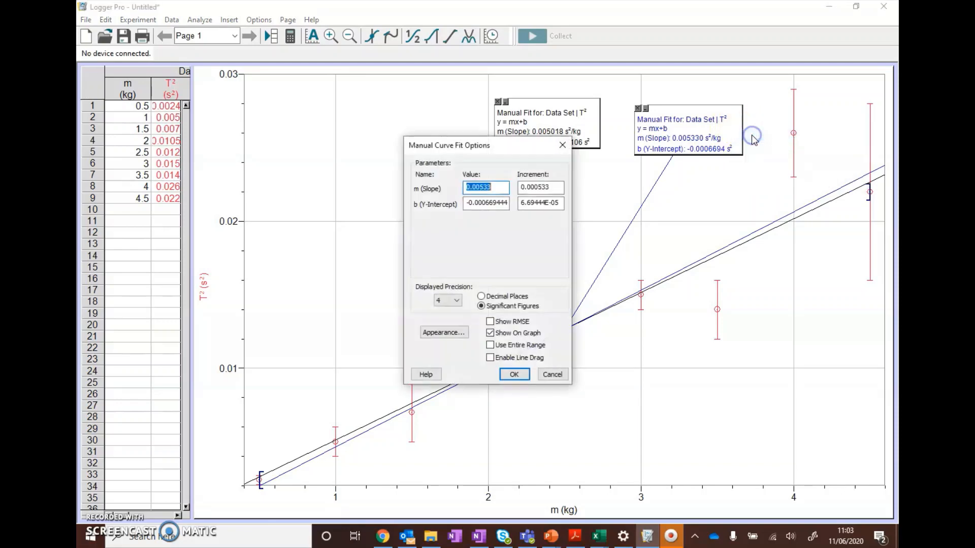
left_click(511, 374)
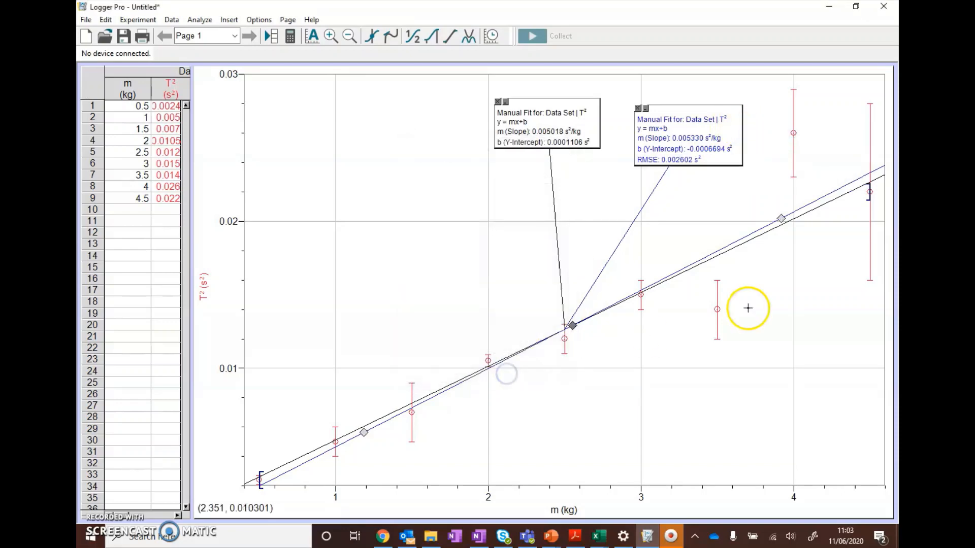
mouse_move(781, 218)
left_mouse_down()
mouse_move(778, 202)
mouse_move(780, 210)
left_mouse_up()
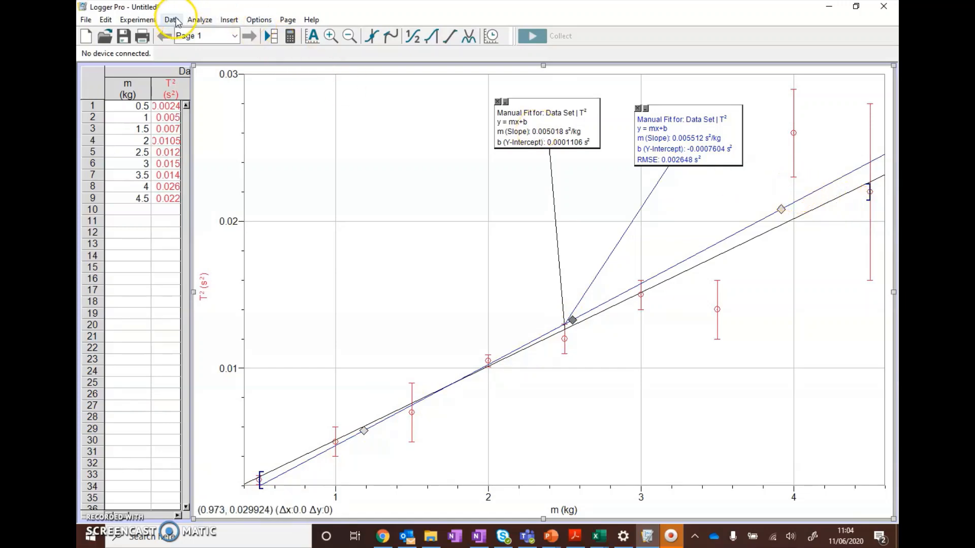
Step: Add a third linear mx+b manual model to the graph
left_click(197, 21)
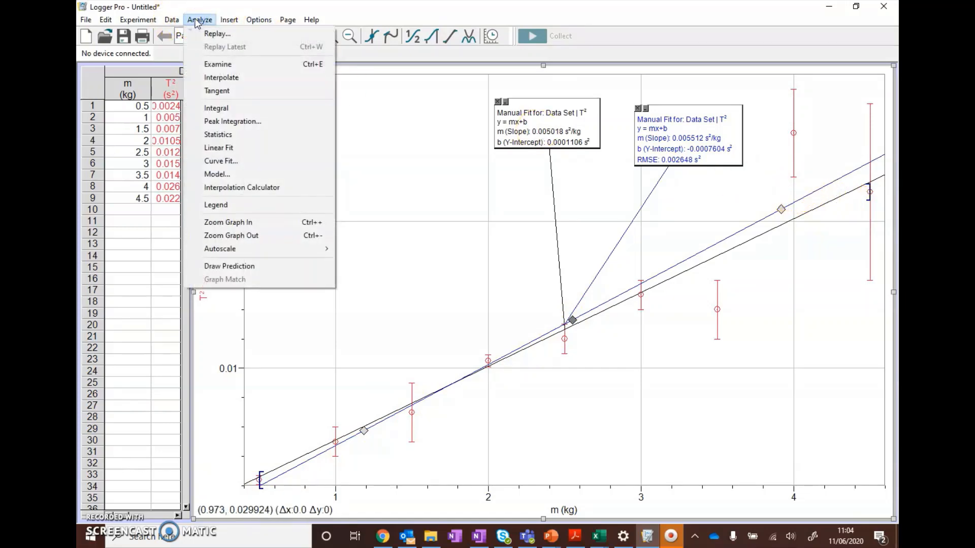
left_click(244, 174)
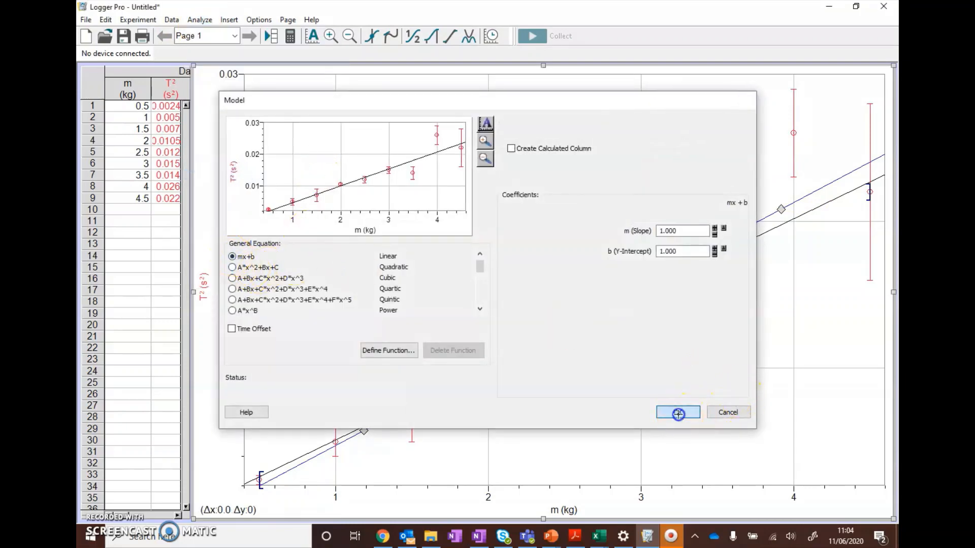
left_click(701, 414)
Step: Disable line dragging in the blue manual fit's options
right_click(729, 140)
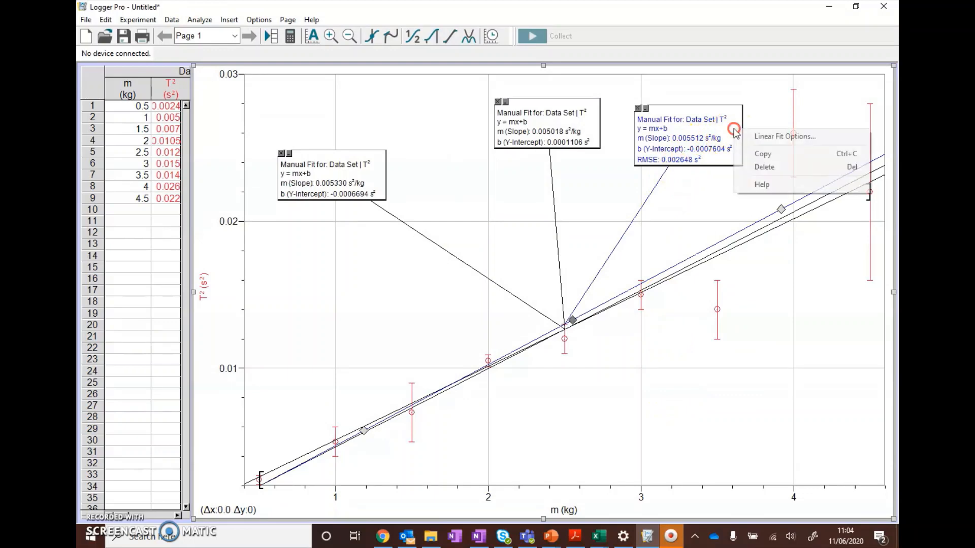
left_click(762, 136)
left_click(504, 358)
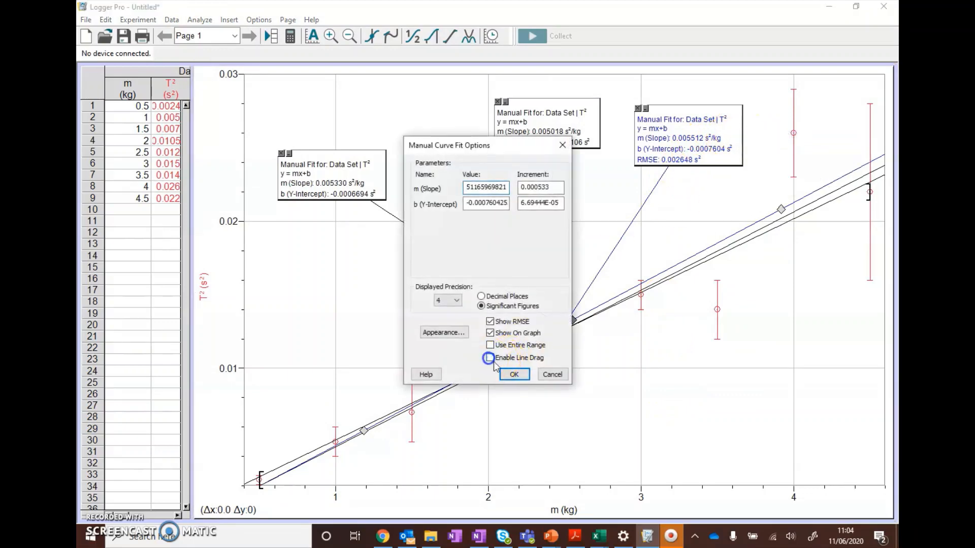
left_click(514, 374)
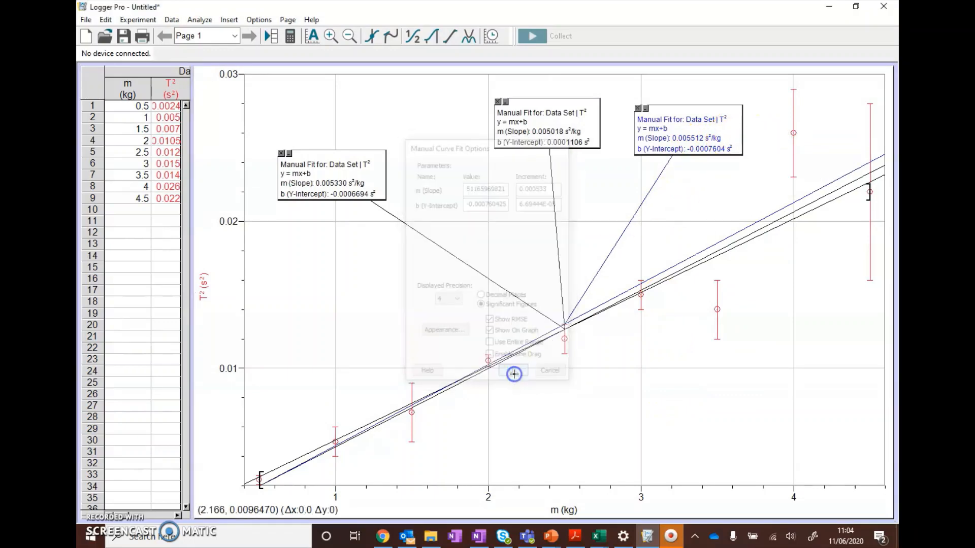
Step: Set the third manual fit's text colour to red in its appearance options
right_click(370, 178)
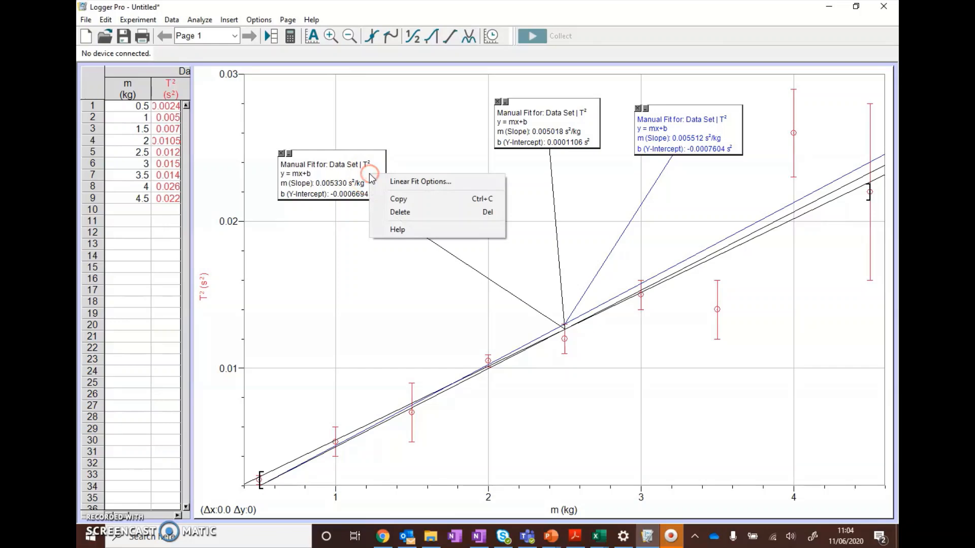
left_click(405, 181)
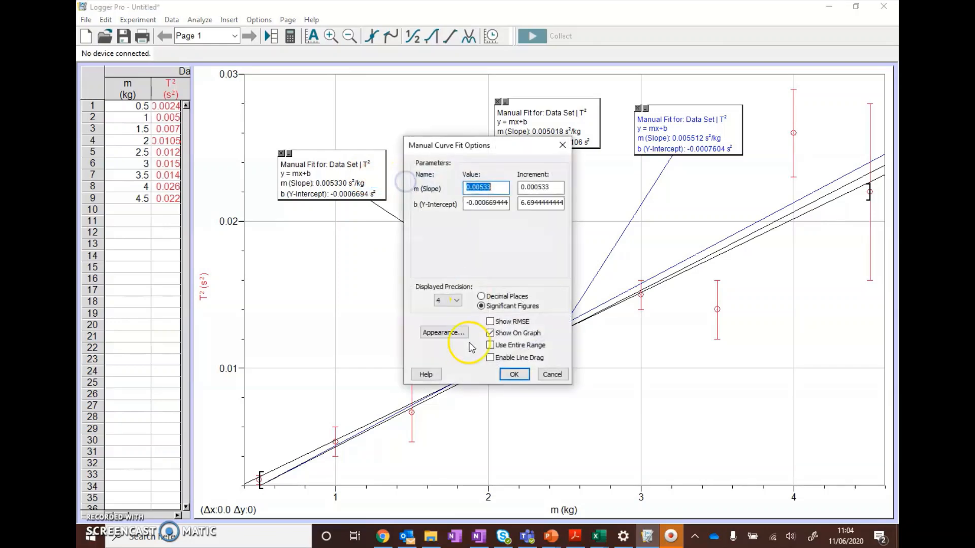
left_click(444, 332)
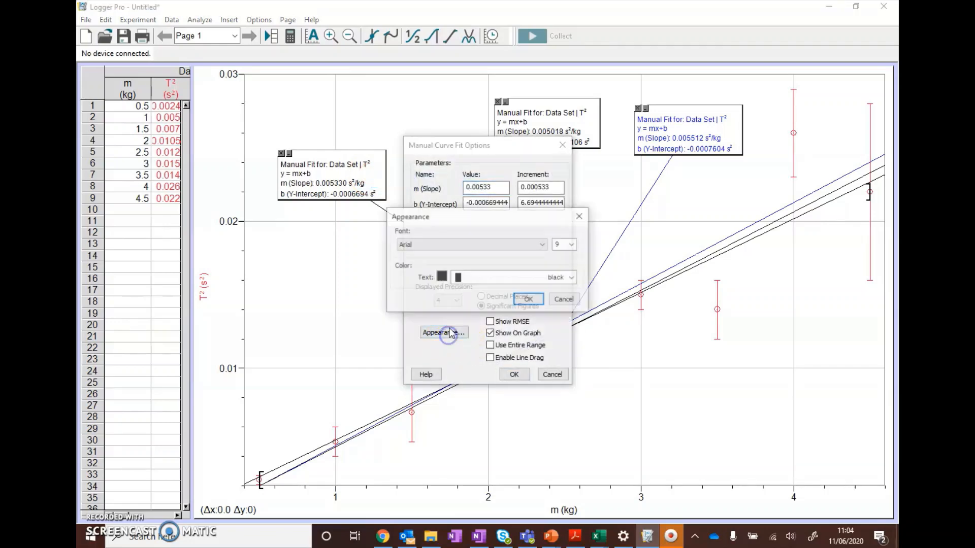
left_click(572, 277)
left_click_drag(572, 348, 571, 302)
left_click(472, 311)
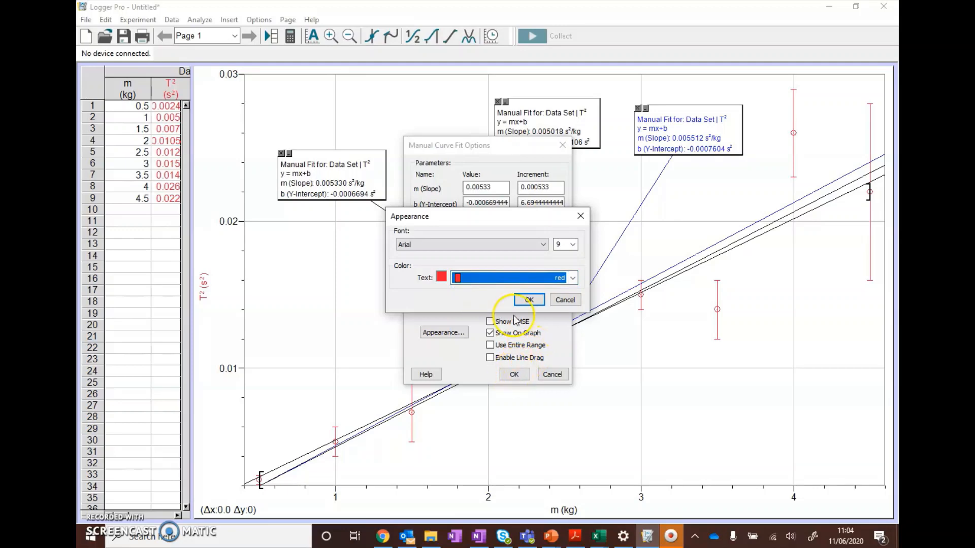
left_click(526, 301)
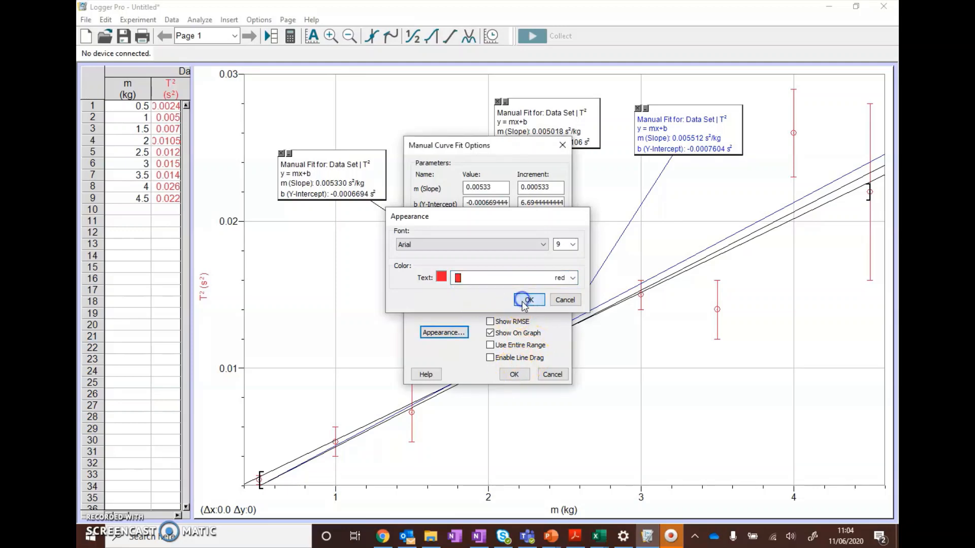
left_click(513, 375)
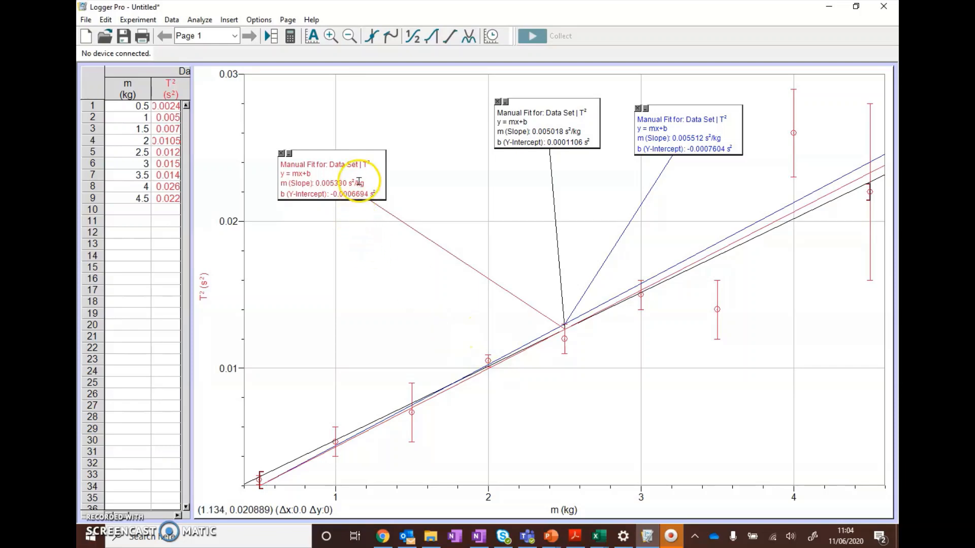
Step: Change the third manual fit's text colour to green in its appearance options
right_click(379, 184)
left_click(394, 188)
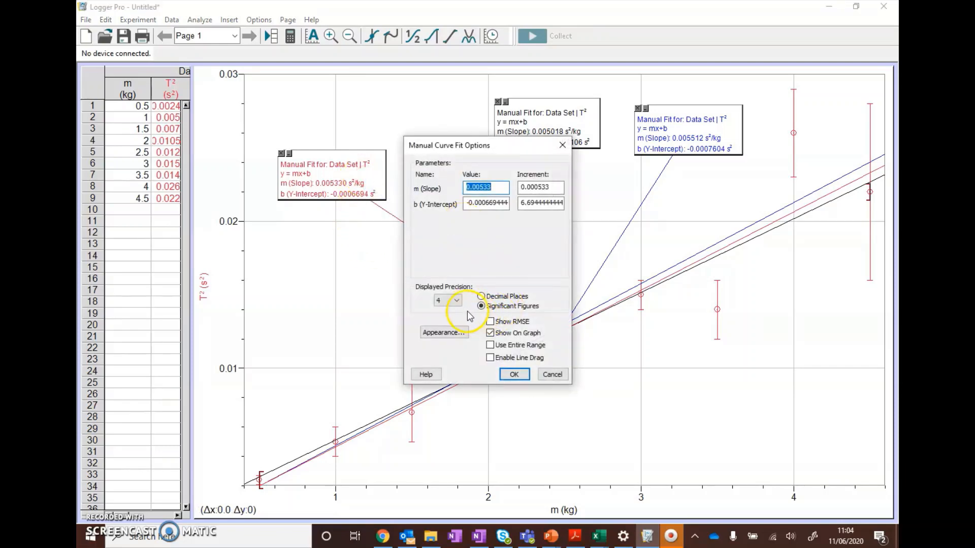
left_click(457, 334)
left_click(539, 279)
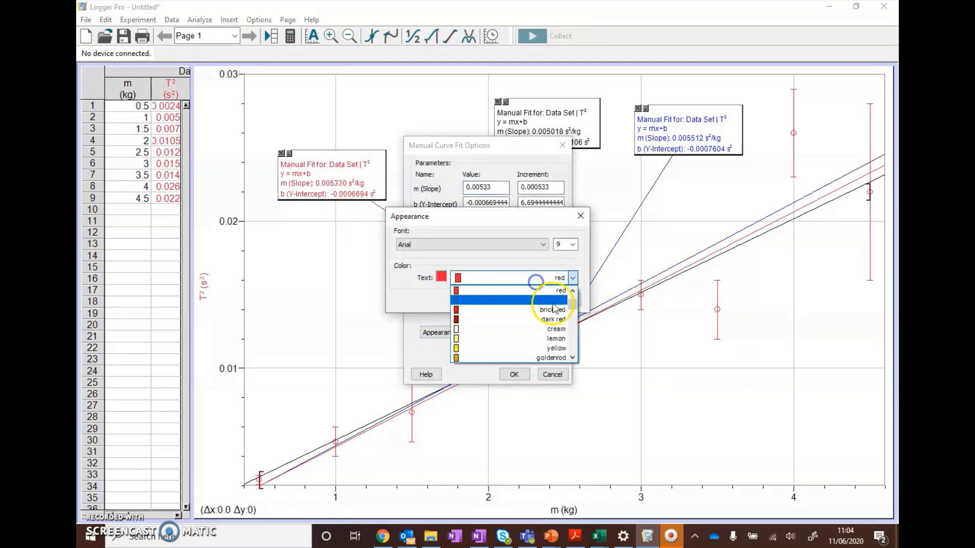
left_click_drag(572, 305, 573, 317)
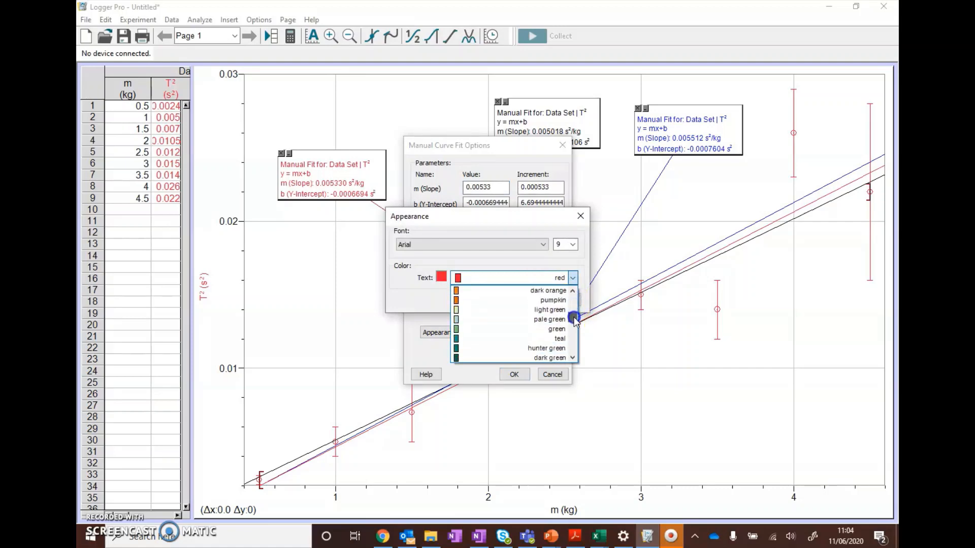
left_click(480, 329)
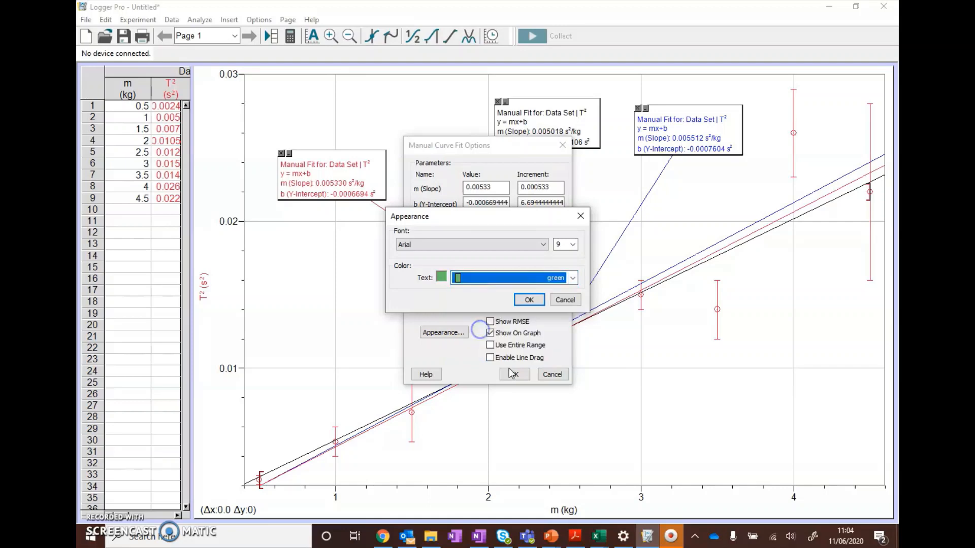
left_click(527, 300)
left_click(514, 374)
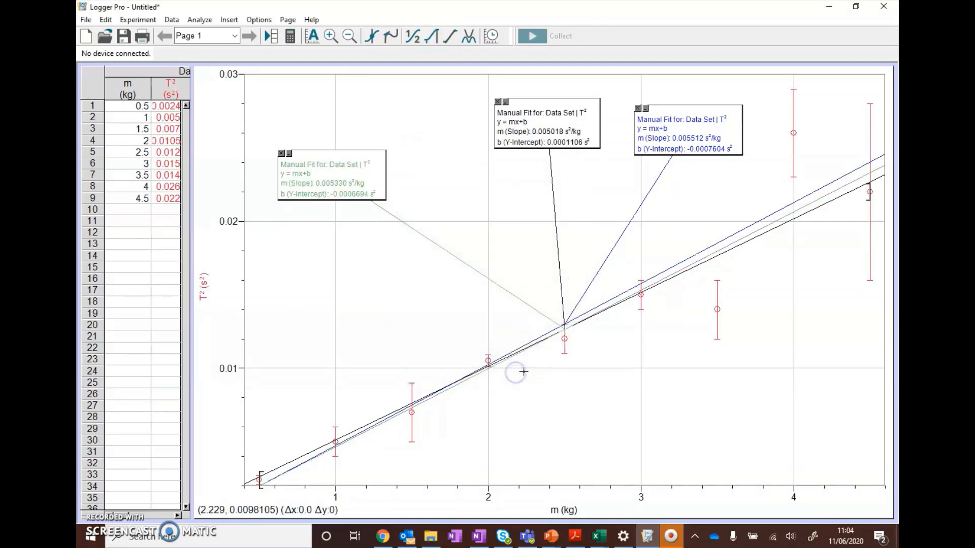
Step: Set the third manual fit's text colour to teal in its appearance options
double_click(376, 179)
right_click(375, 167)
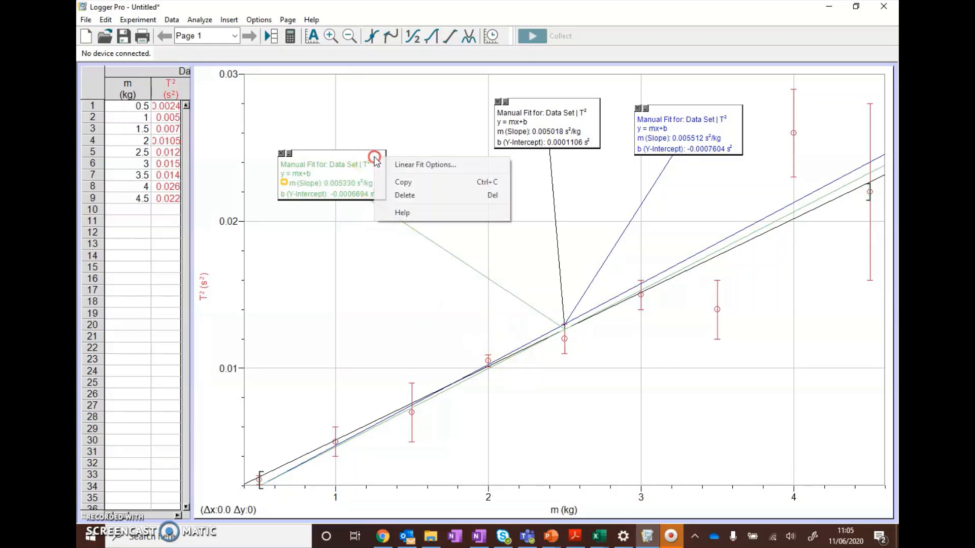
left_click(410, 165)
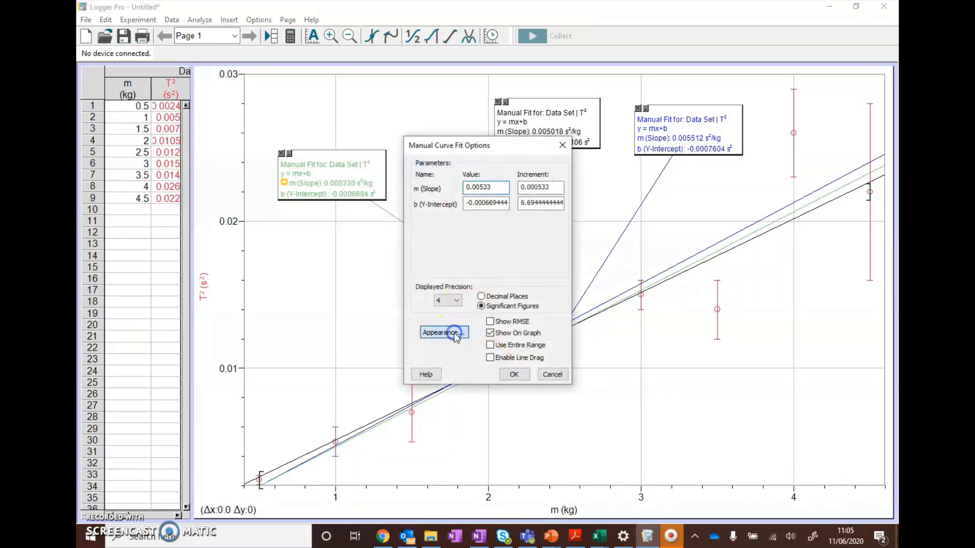
left_click(446, 332)
left_click(489, 278)
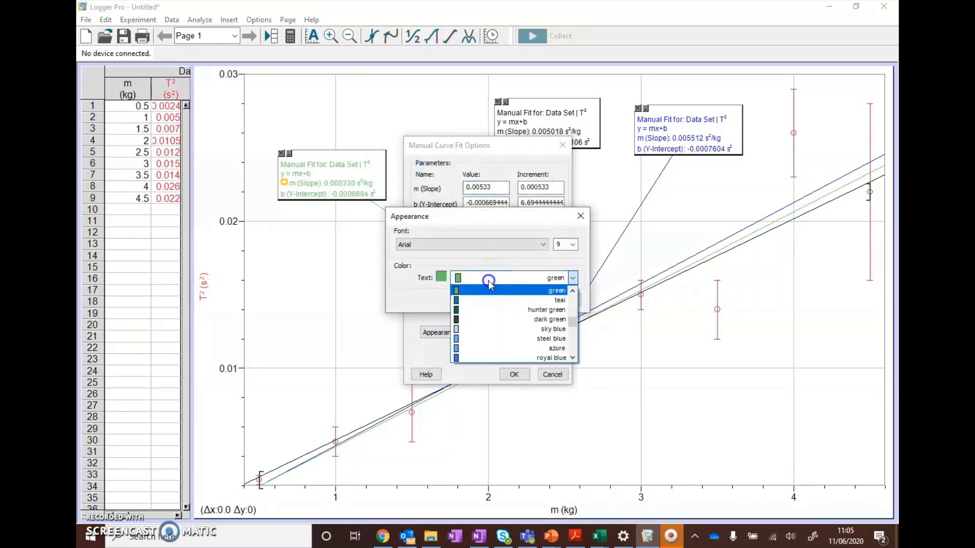
left_click(559, 311)
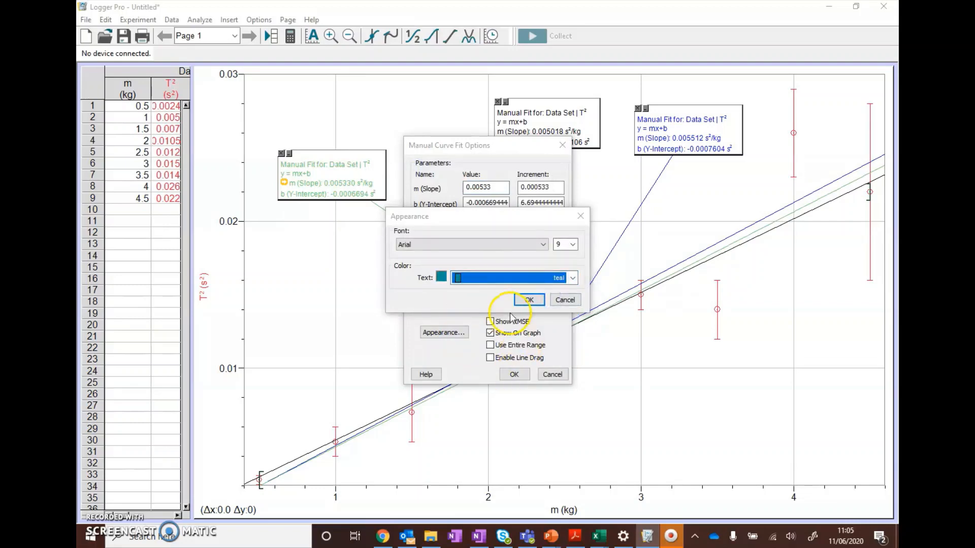
left_click(527, 300)
left_click(514, 374)
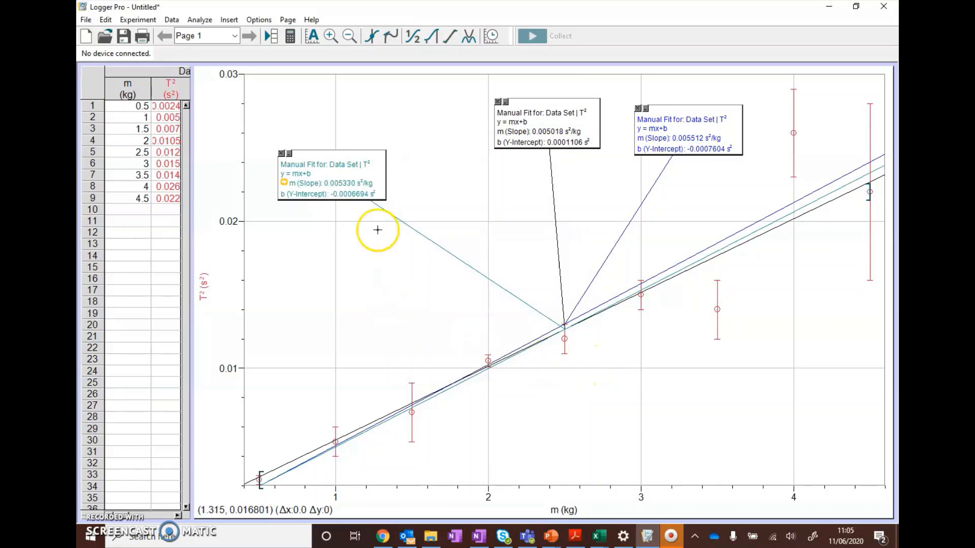
Step: Enable line dragging for the teal manual fit and flatten the line to a slope of about 0.0050 s²/kg and y-intercept about 0.00016 s²
right_click(375, 176)
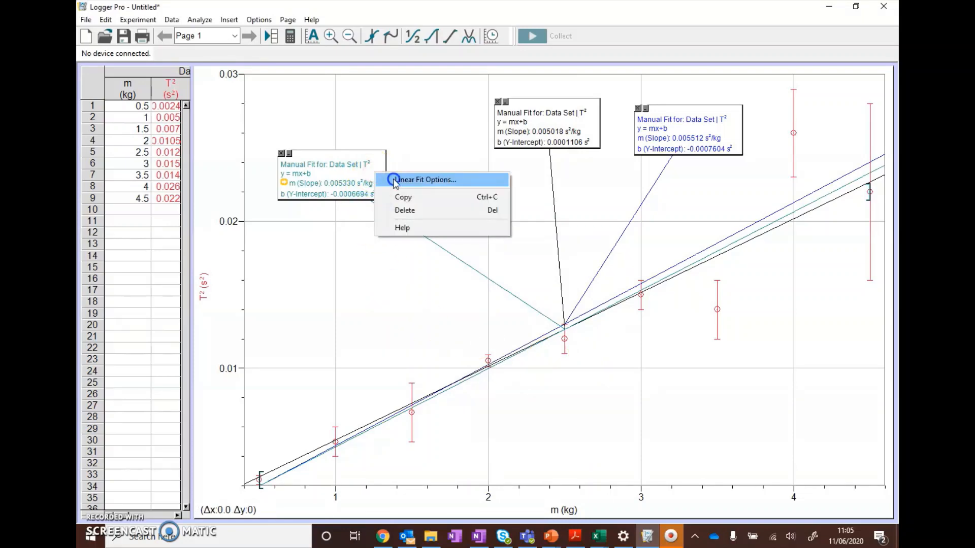
left_click(395, 180)
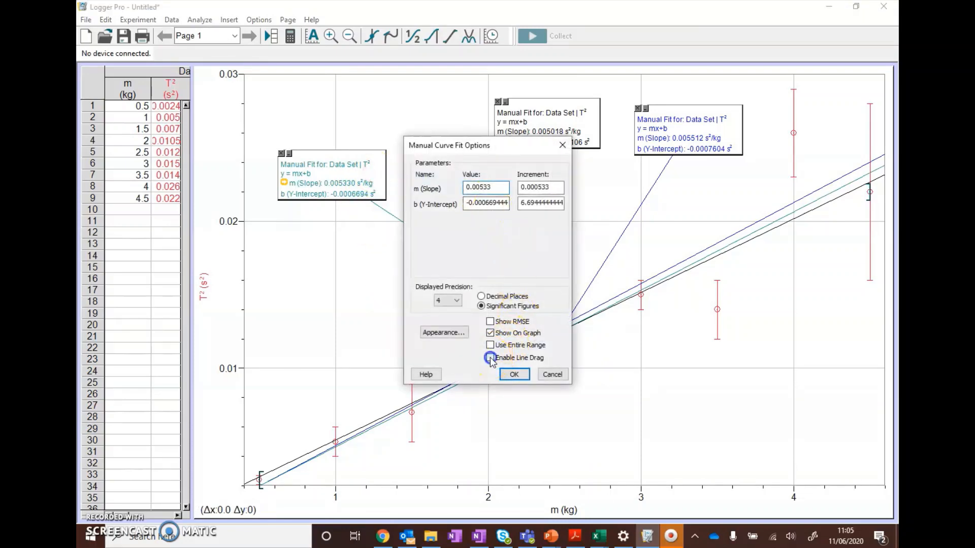
left_click(515, 375)
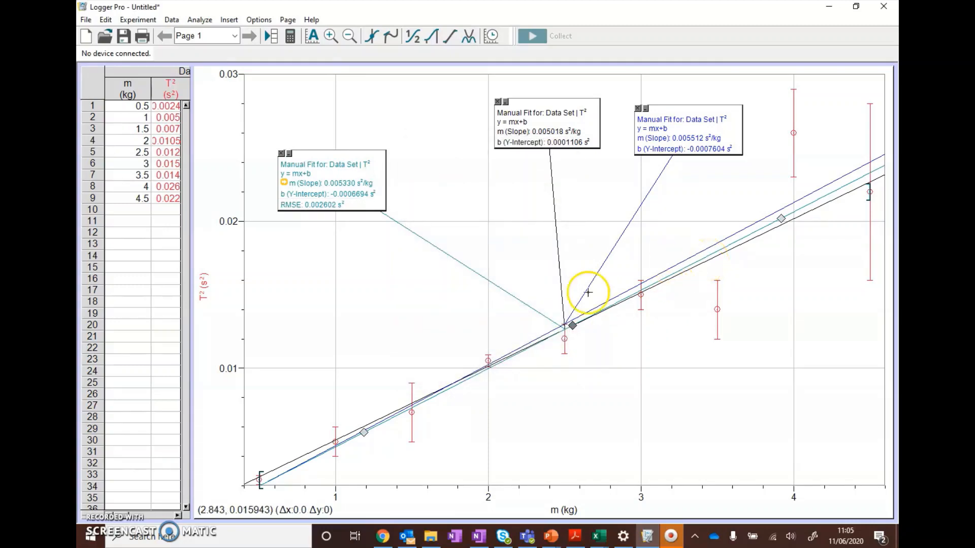
left_click(365, 434)
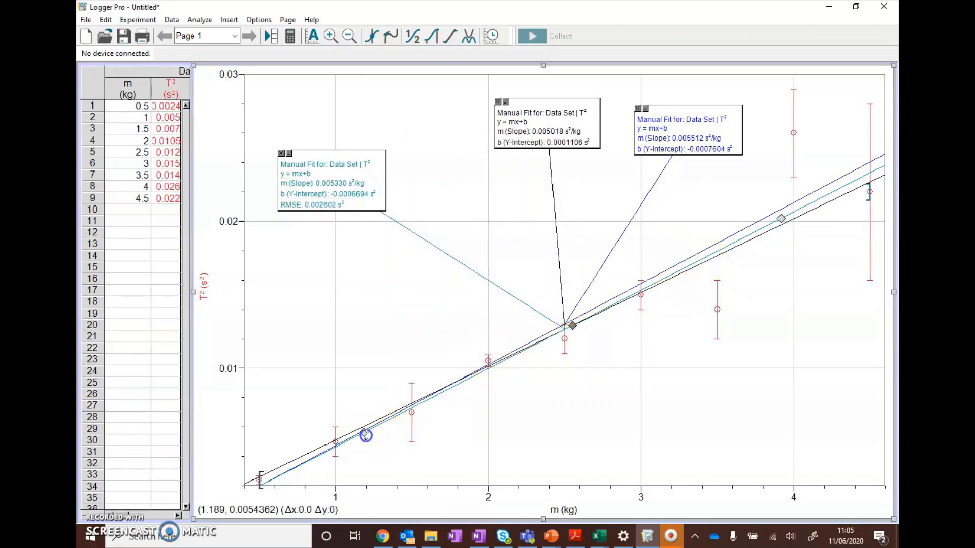
left_click_drag(365, 434, 357, 427)
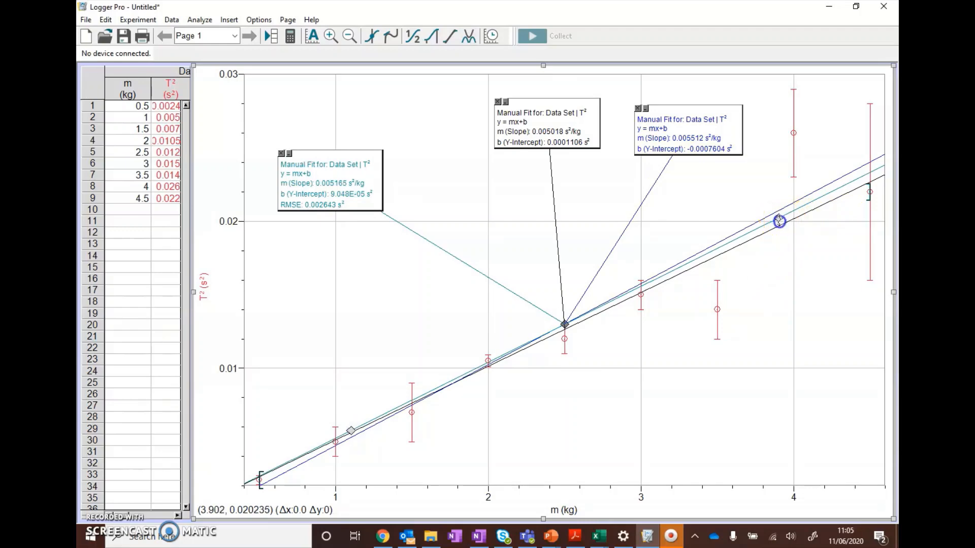
left_click_drag(779, 221, 781, 227)
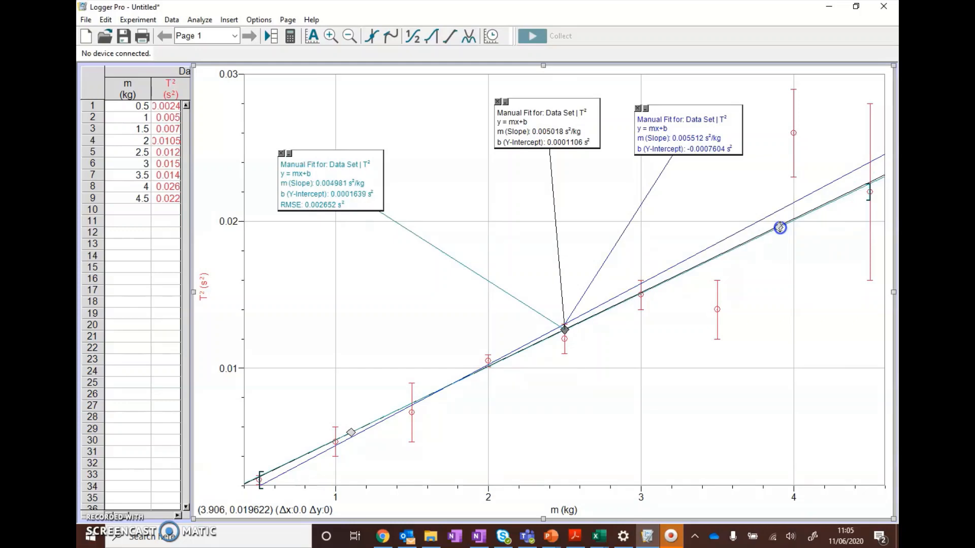
left_click_drag(779, 228, 777, 227)
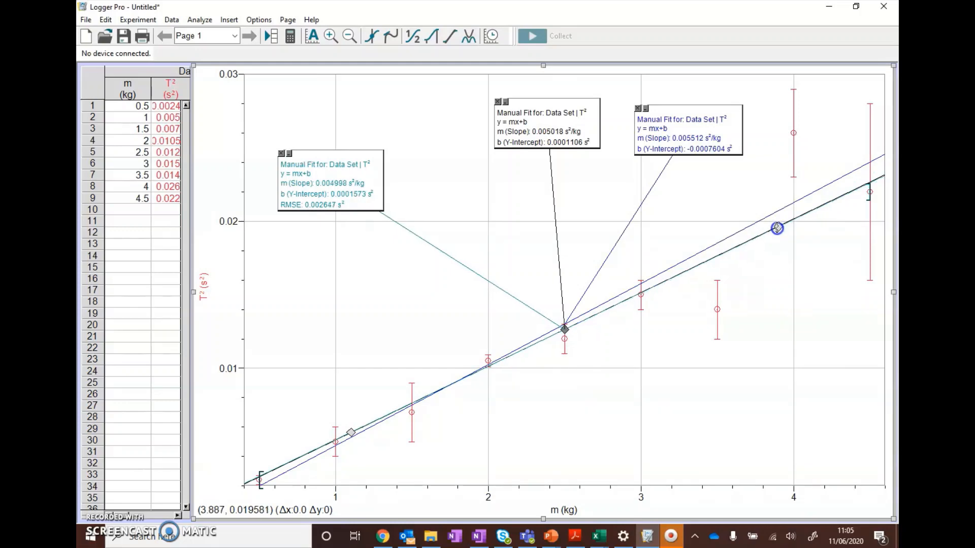